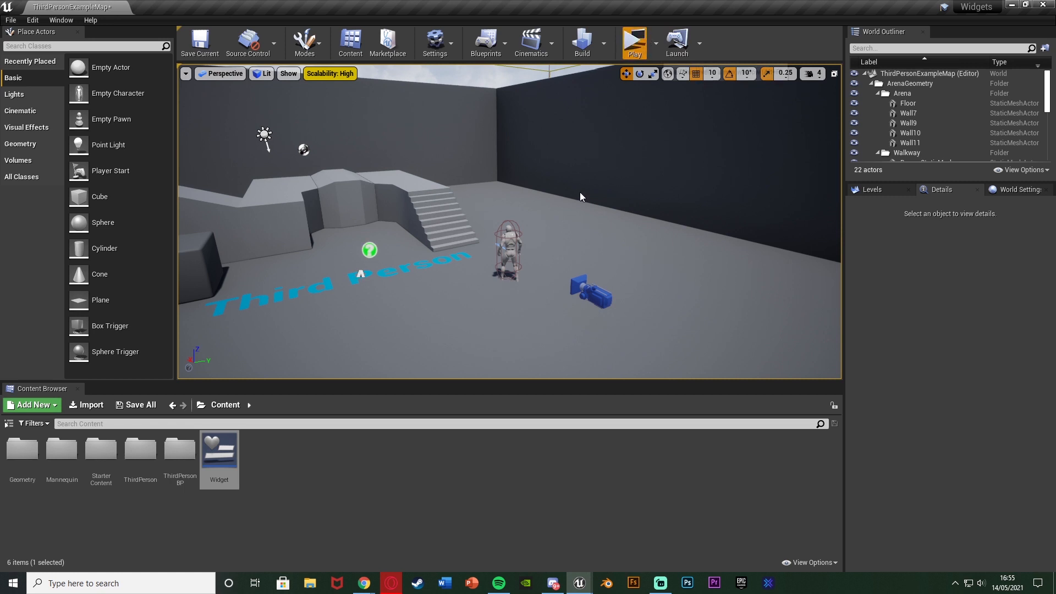
Play the level and repeatedly toggle the on-screen widget to check its show and hide animations, and end the play session
key(alt+p)
key(w)
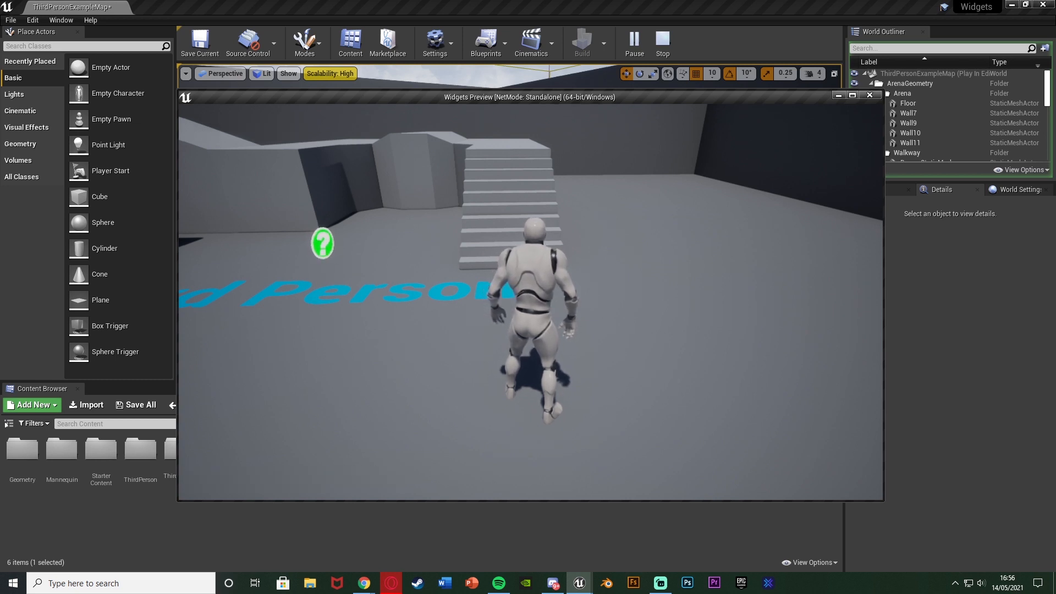
key(Tab)
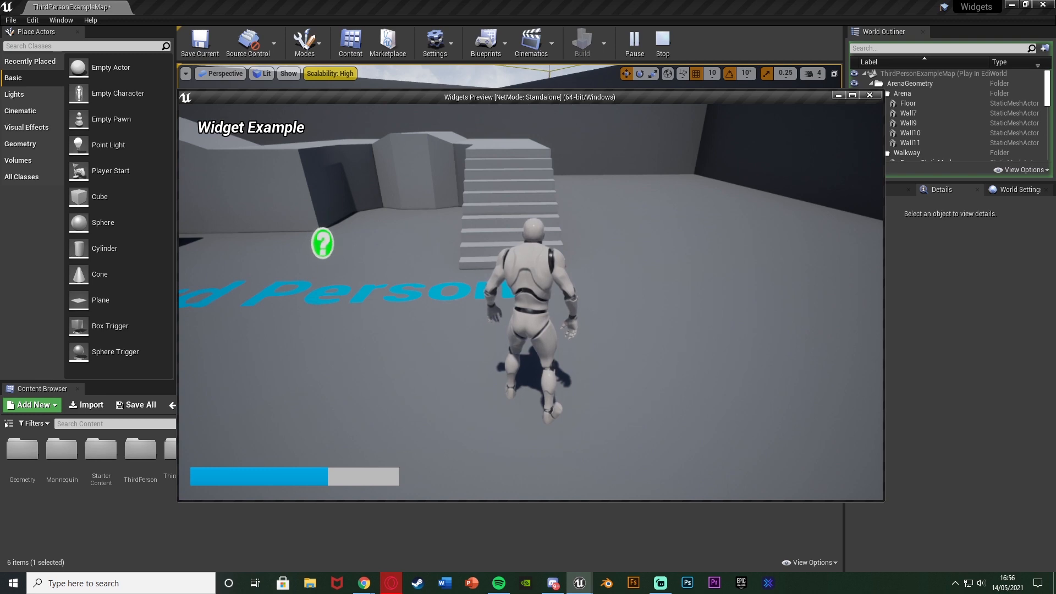
key(Tab)
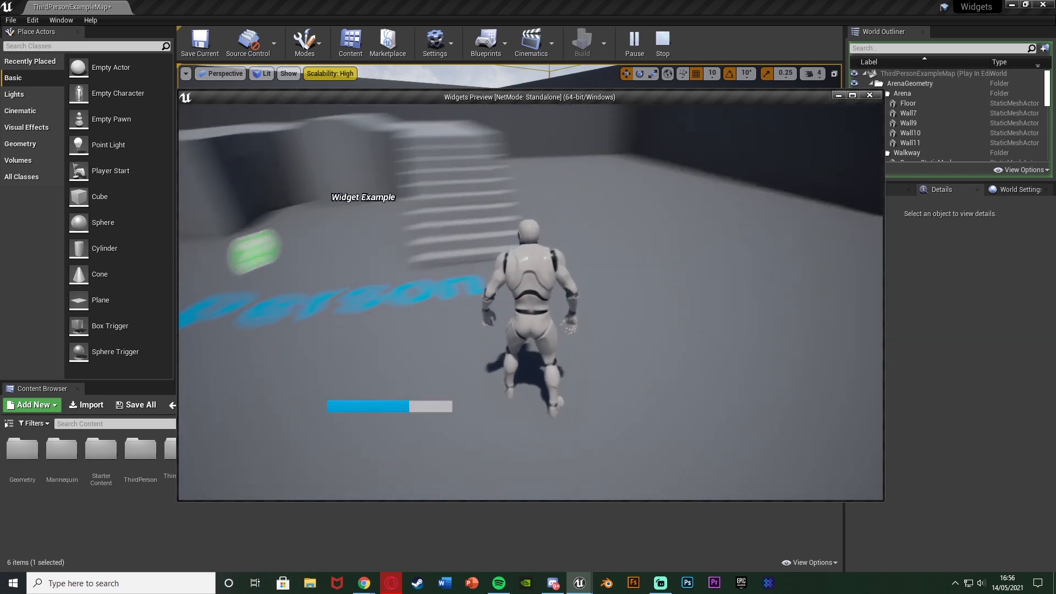
key(Tab)
key(Tab)
key(Tab)
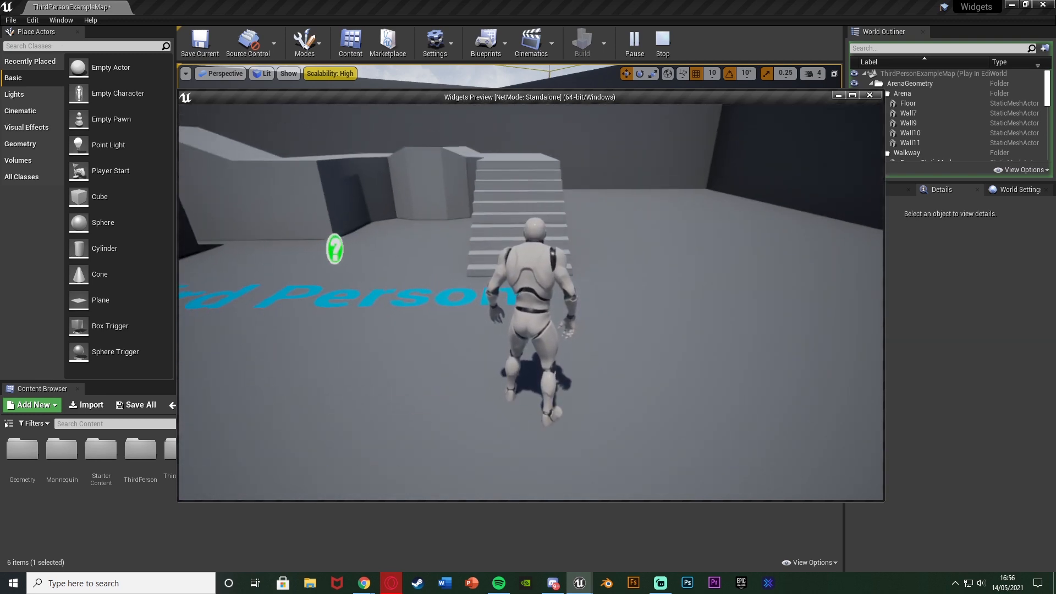
key(Tab)
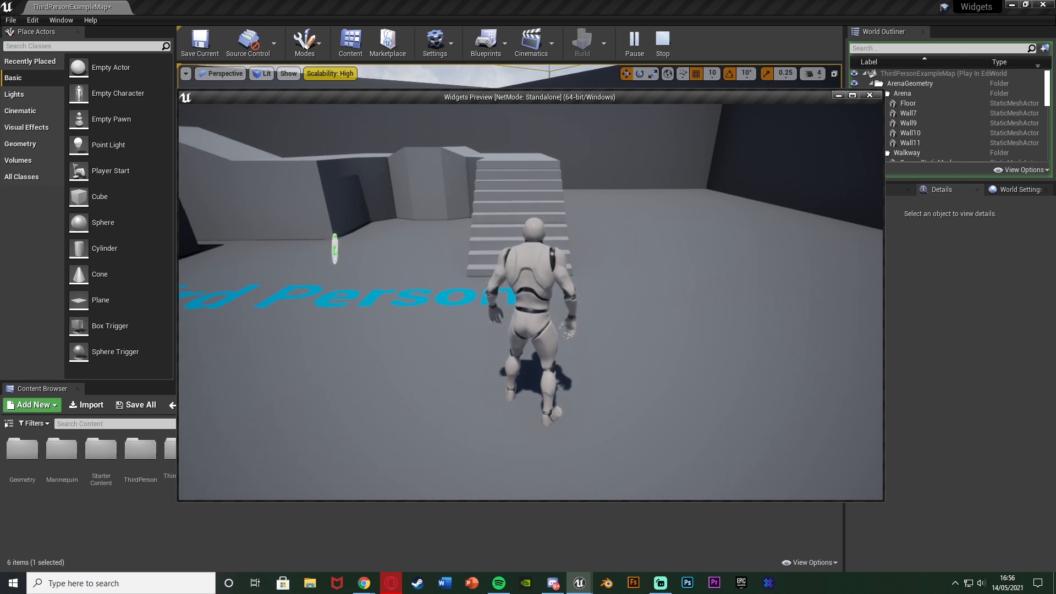
key(Tab)
key(Tab)
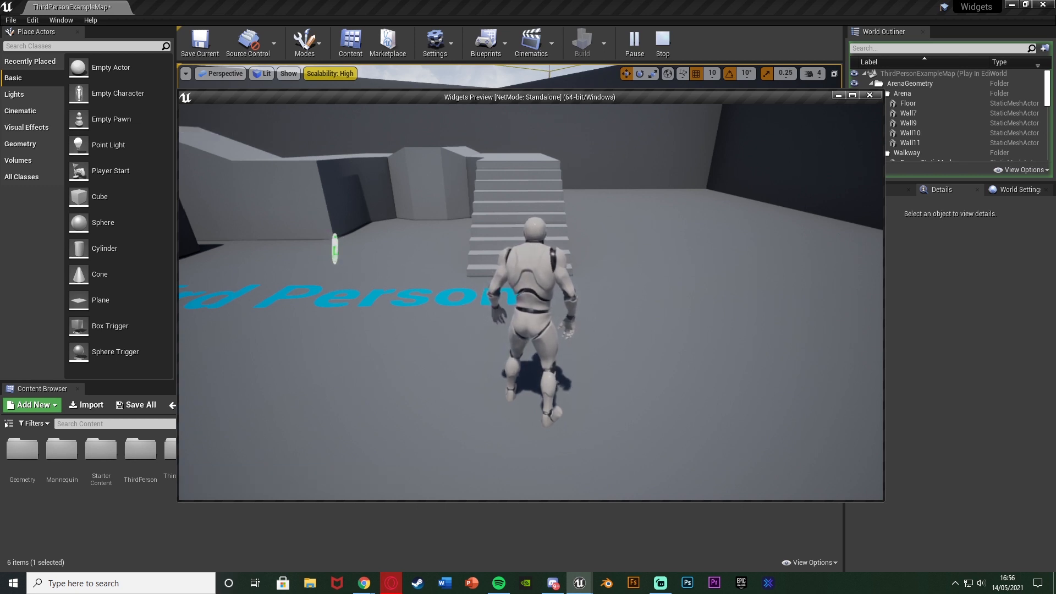
key(Tab)
key(Tab)
key(Tab)
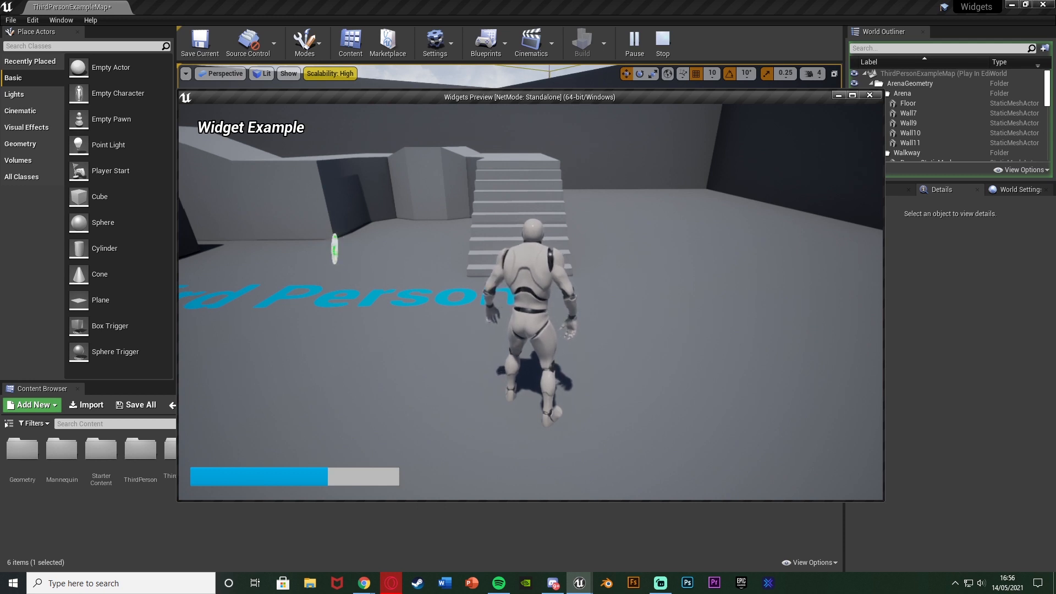
key(Tab)
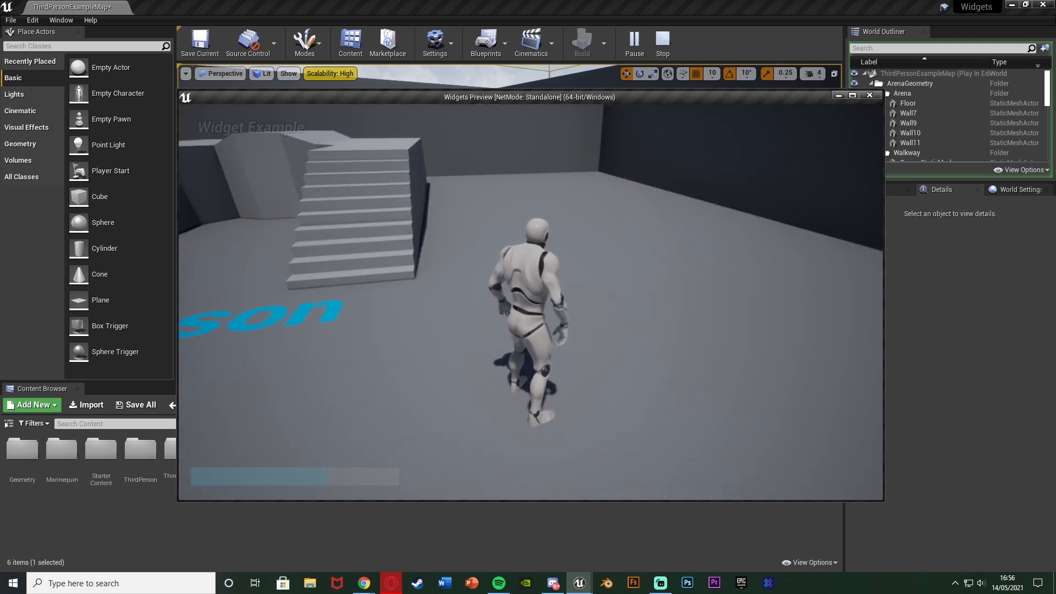
key(Tab)
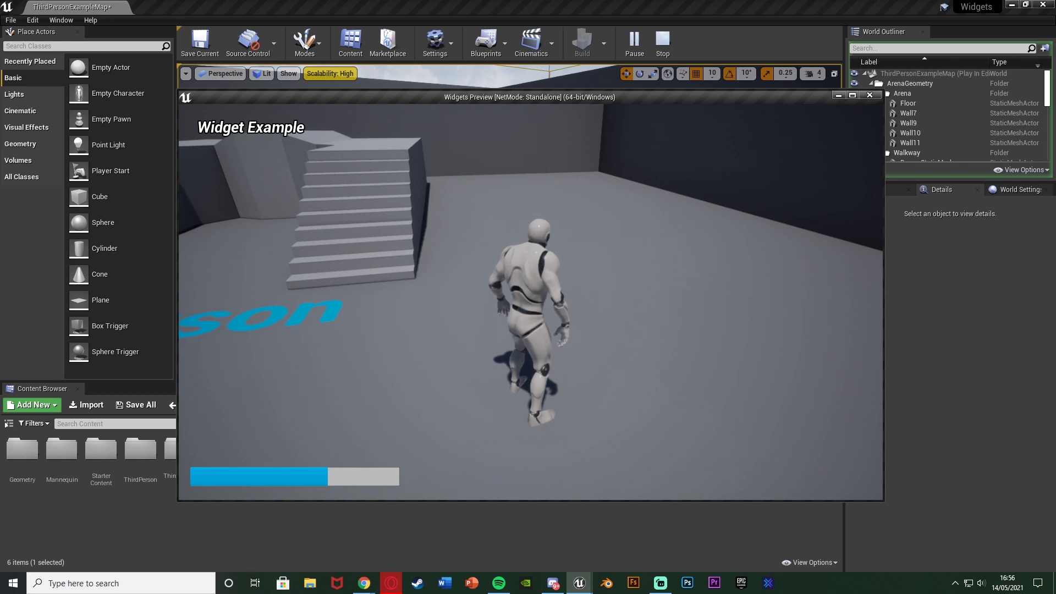
key(Escape)
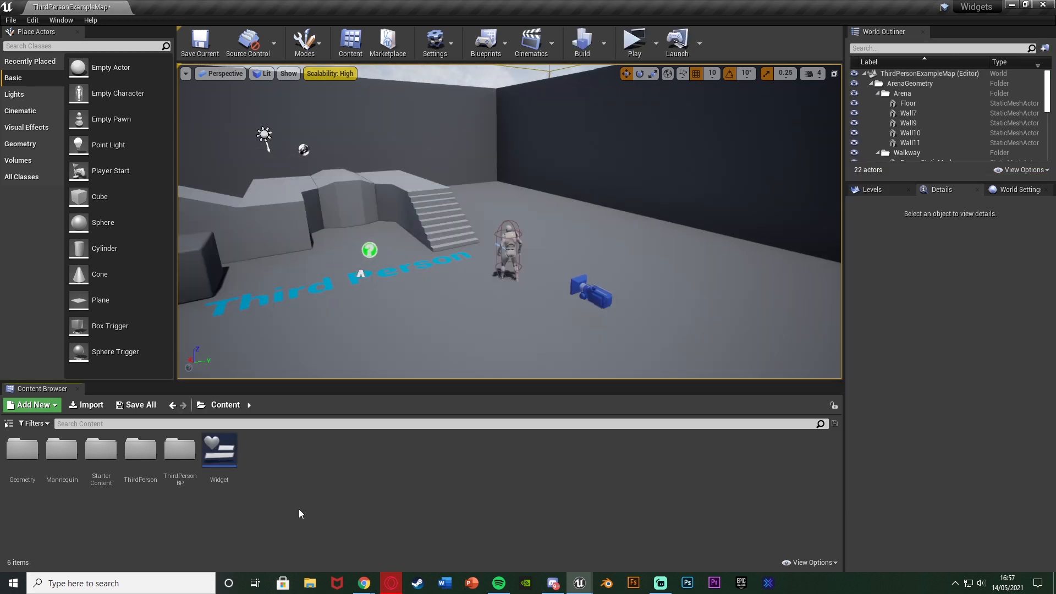
Open the existing Widget blueprint from the Content folder in the widget designer
right_click(299, 510)
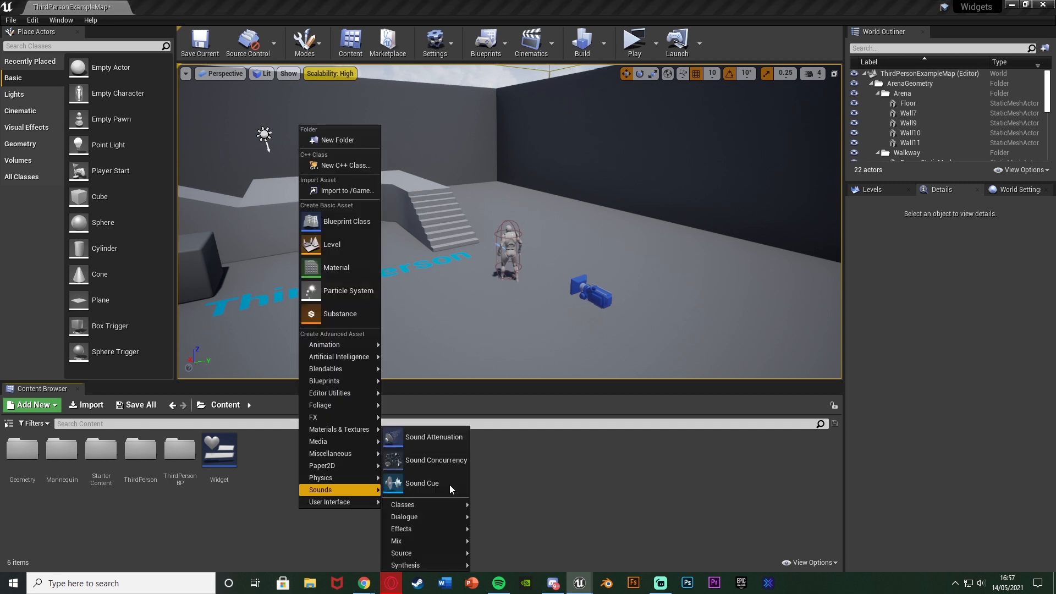
mouse_move(364, 501)
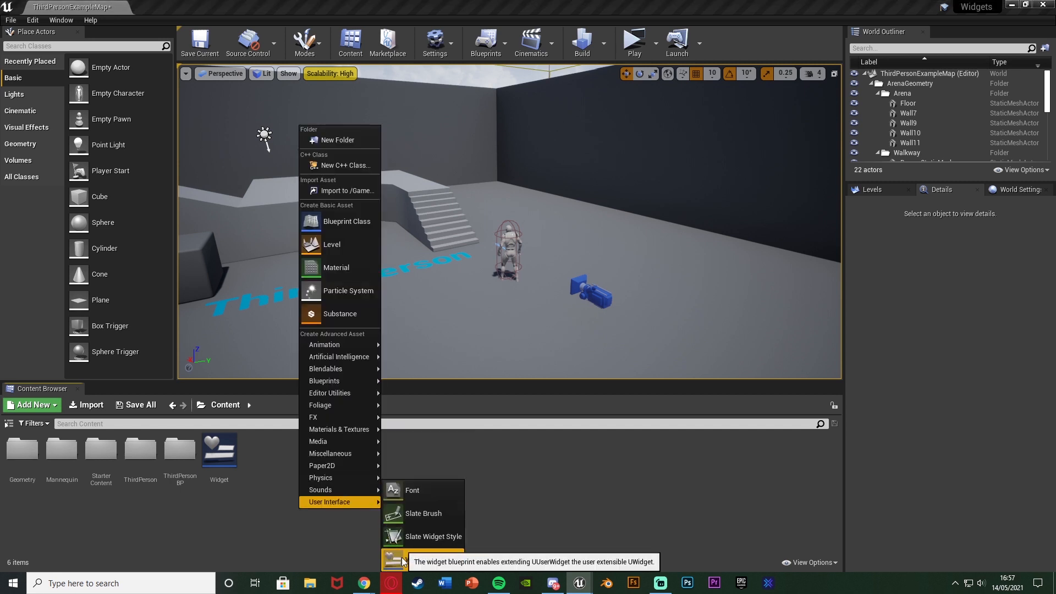
double_click(216, 451)
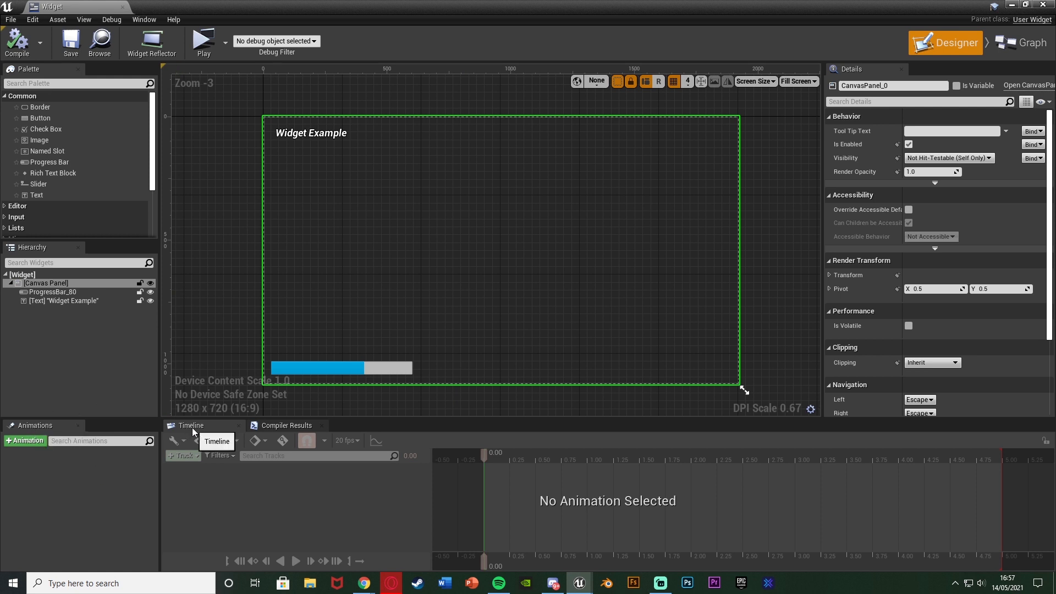
click(147, 19)
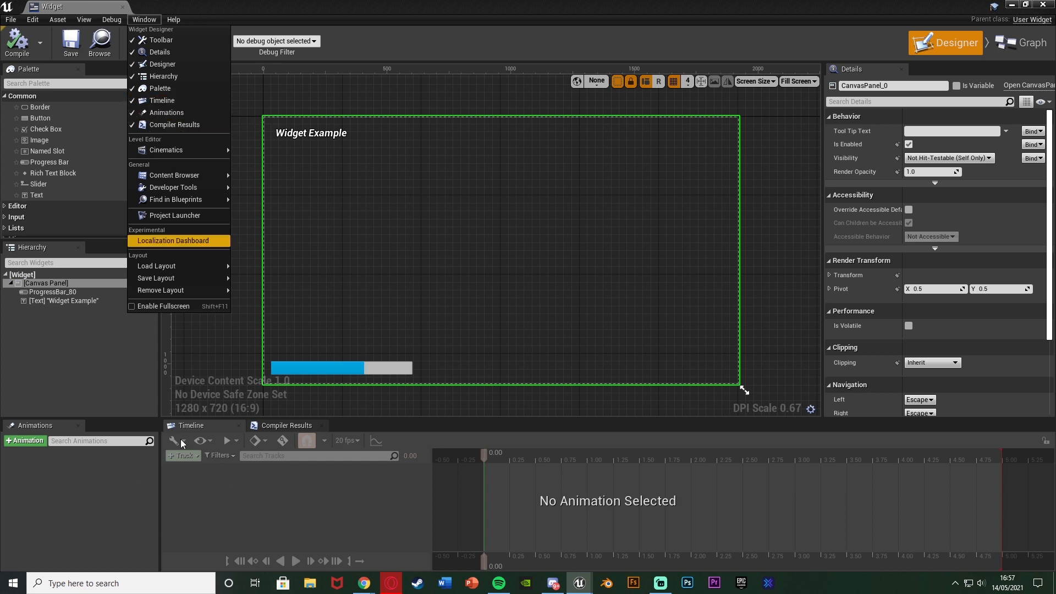
click(91, 504)
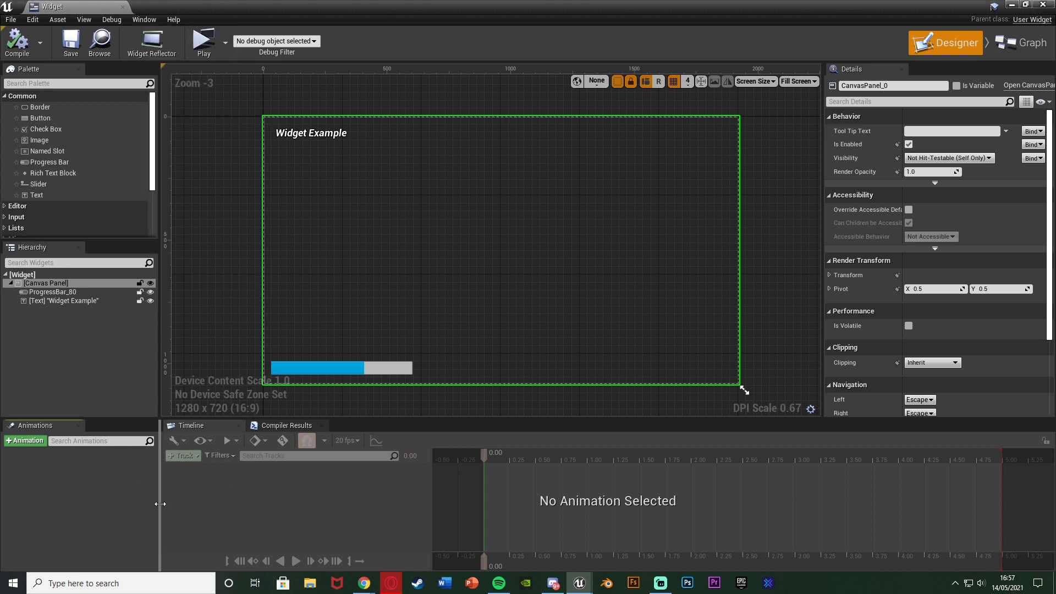
Create a new widget animation named Fade
click(24, 441)
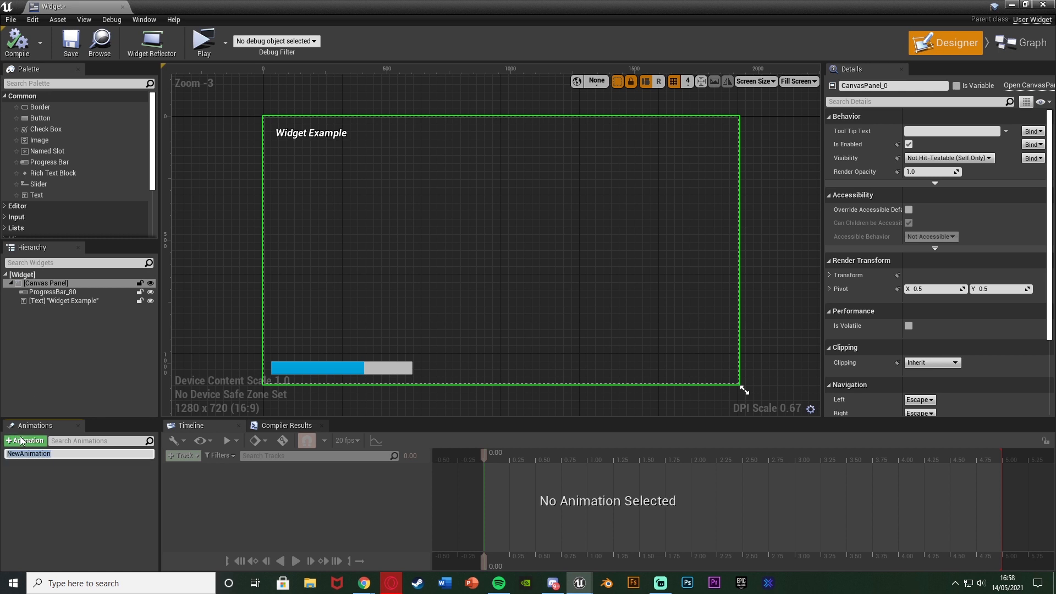
text(Fade)
key(Return)
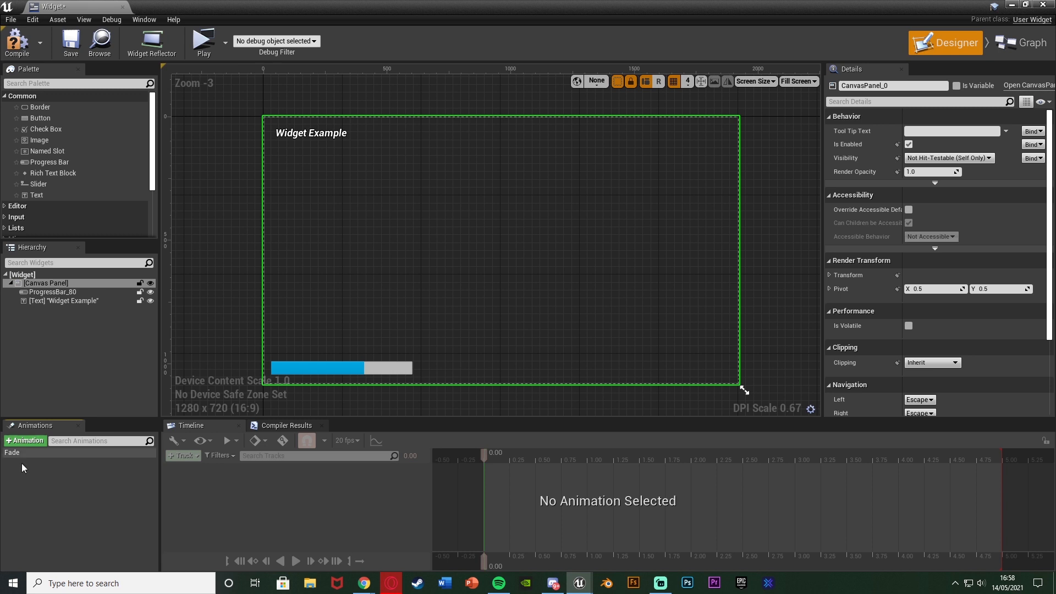
Add the Canvas Panel to the Fade animation and give it a Render Opacity track
click(64, 283)
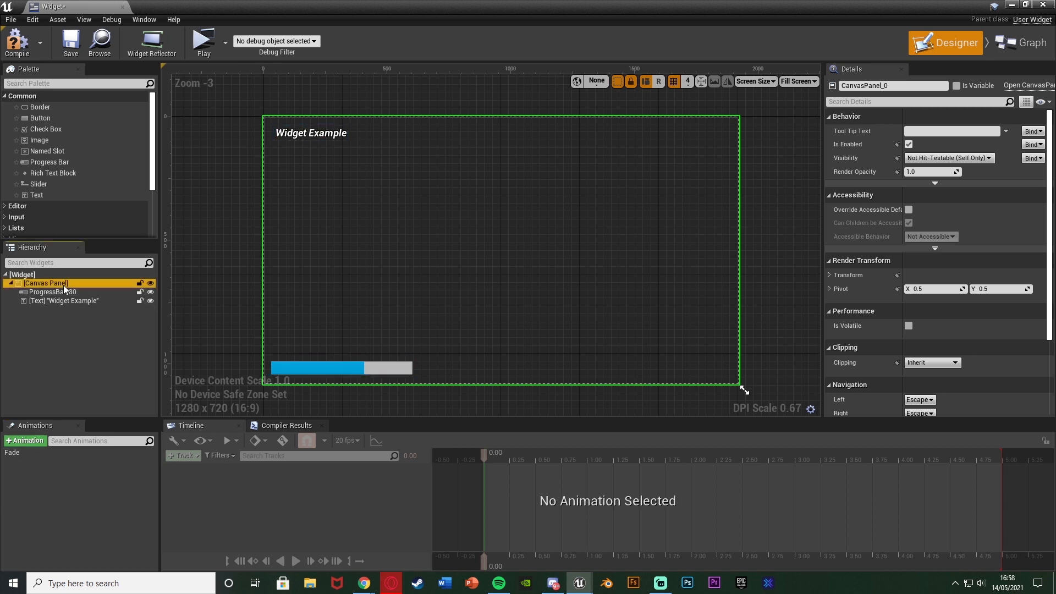
click(64, 455)
click(175, 457)
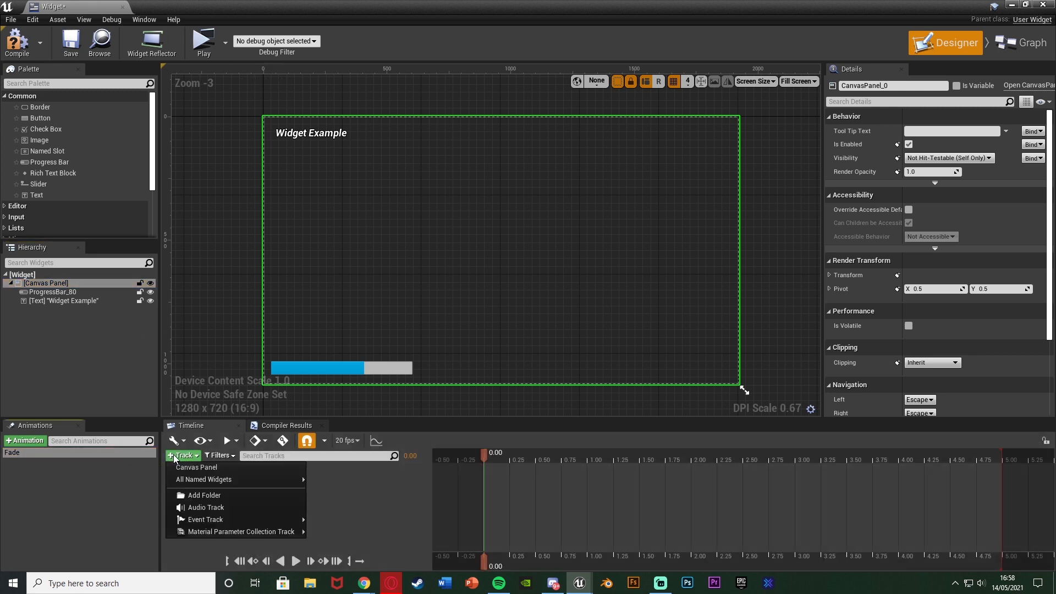
click(184, 467)
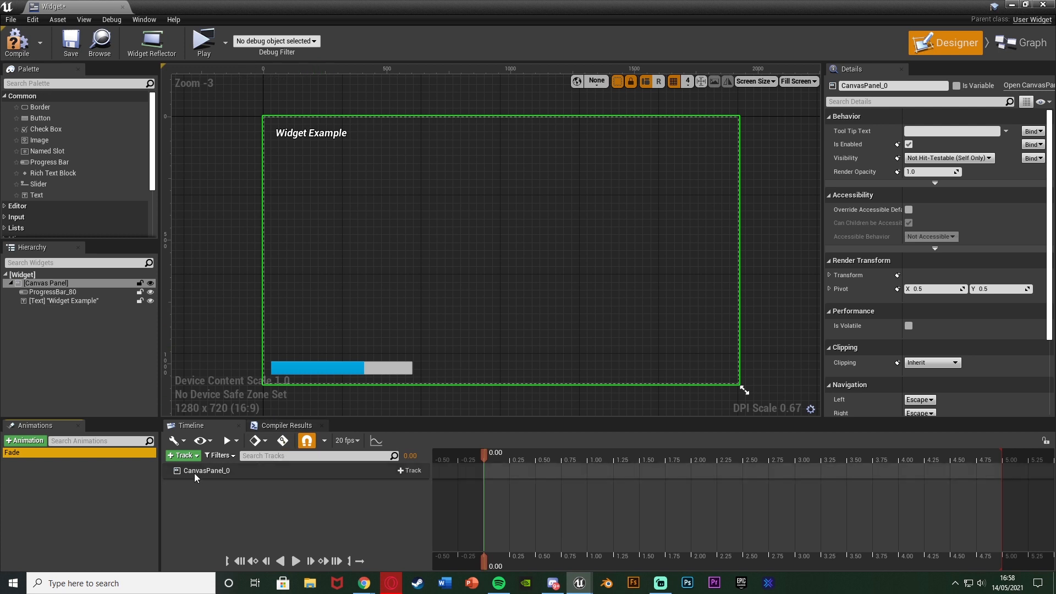
click(409, 470)
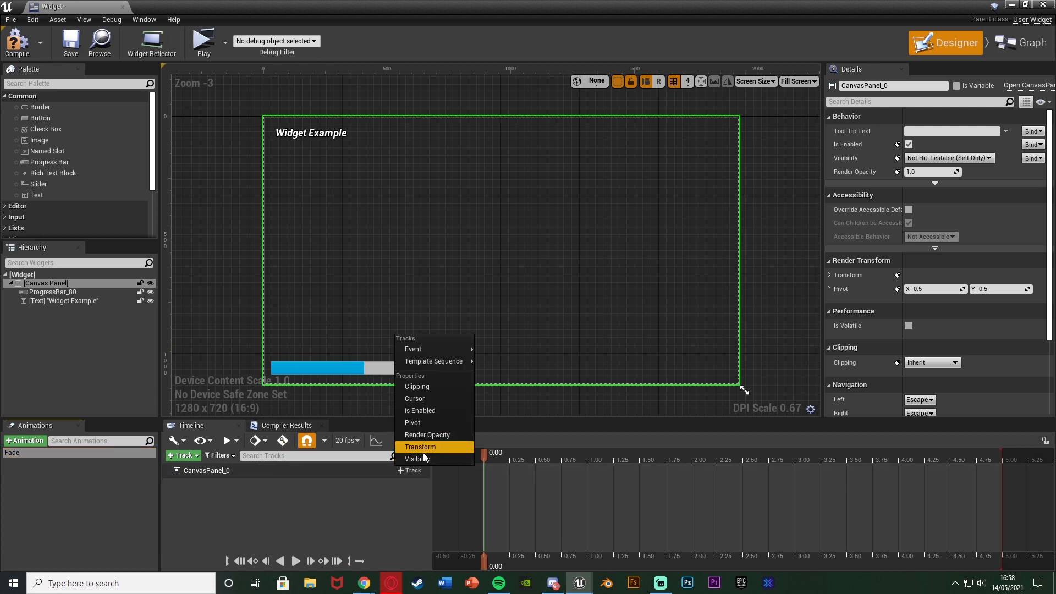
click(428, 436)
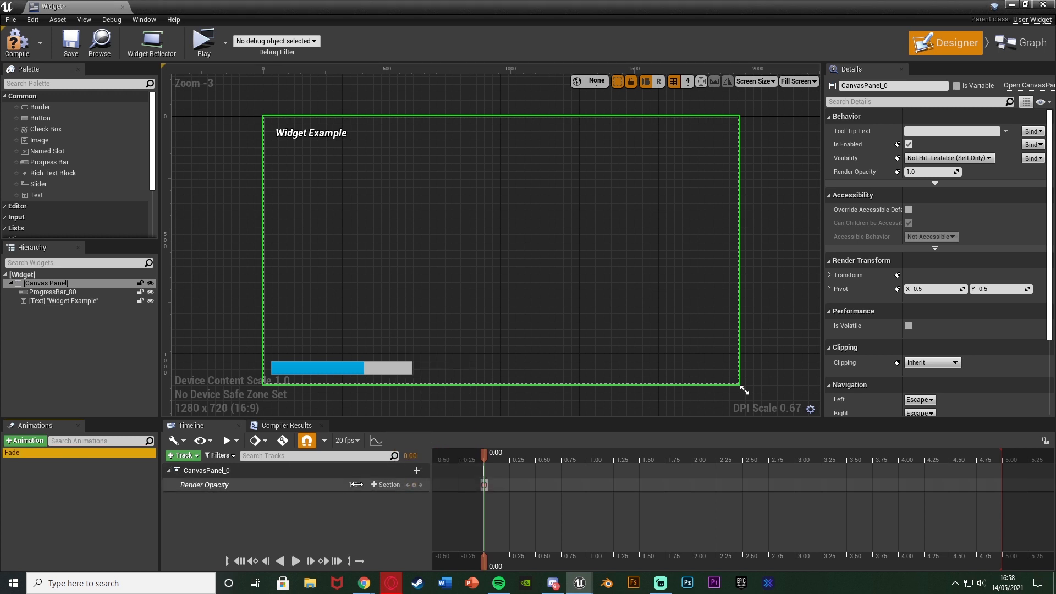
Key the canvas panel's Render Opacity at 0 at time 0.00 and set the Fade animation's end to 0.25 seconds
click(354, 485)
text(0)
key(Return)
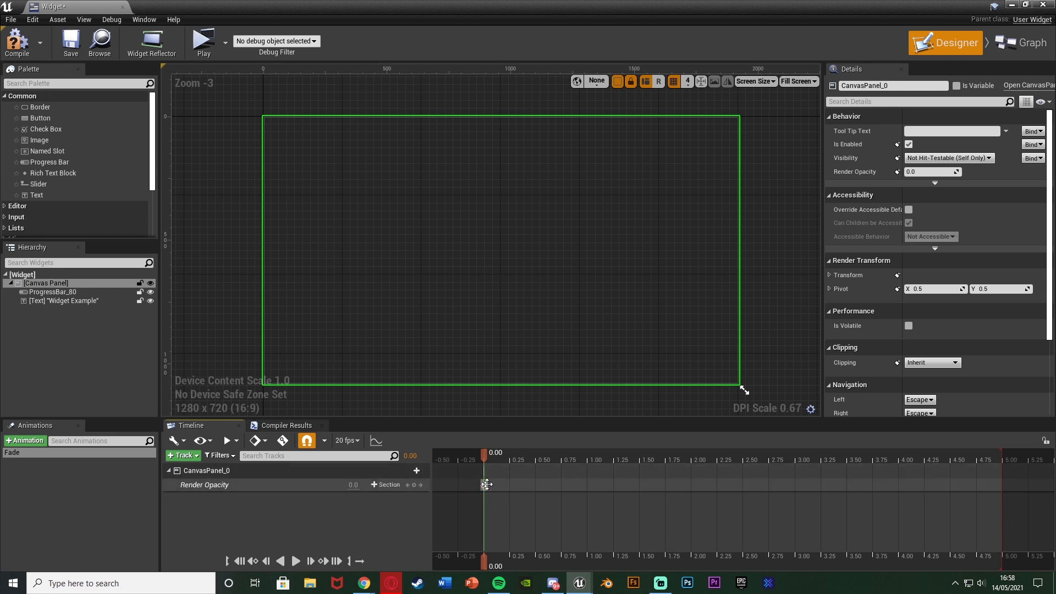
drag(489, 485, 509, 484)
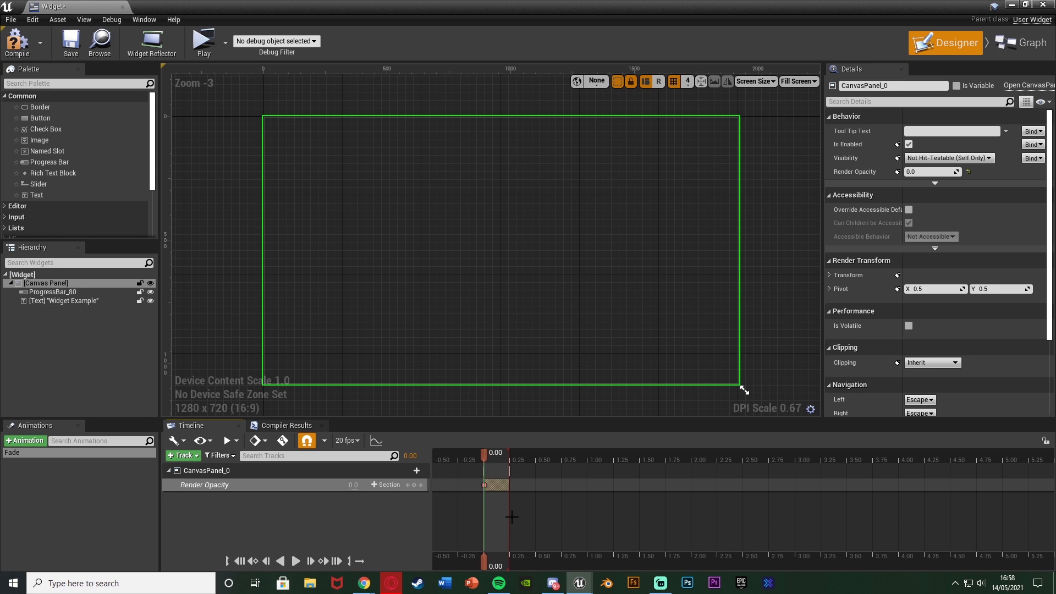
Key the canvas panel's Render Opacity at 1.0 at time 0.25 in the Fade animation
drag(485, 456, 512, 458)
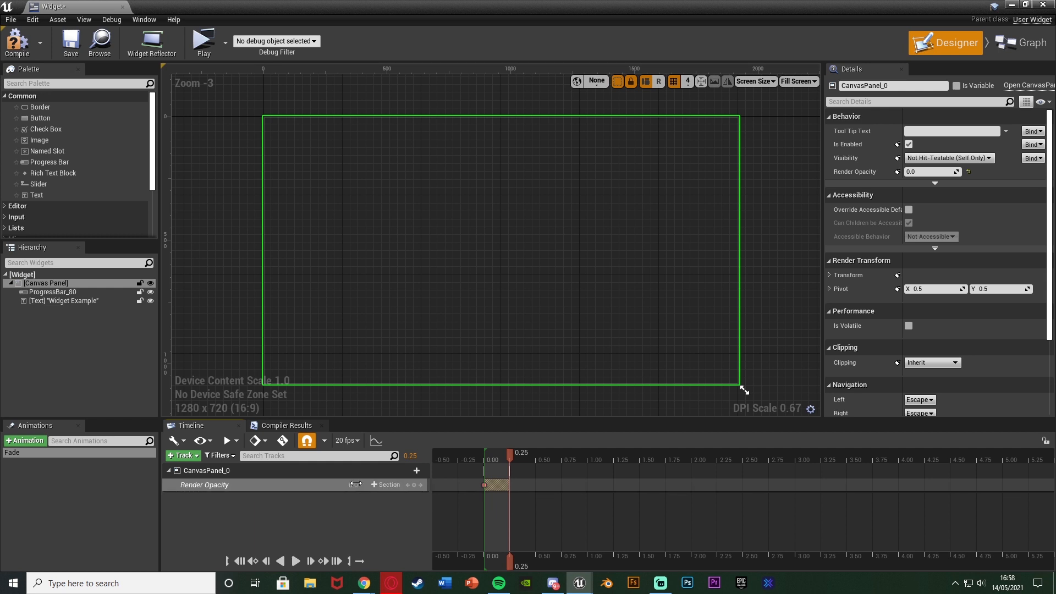
click(355, 483)
key(Return)
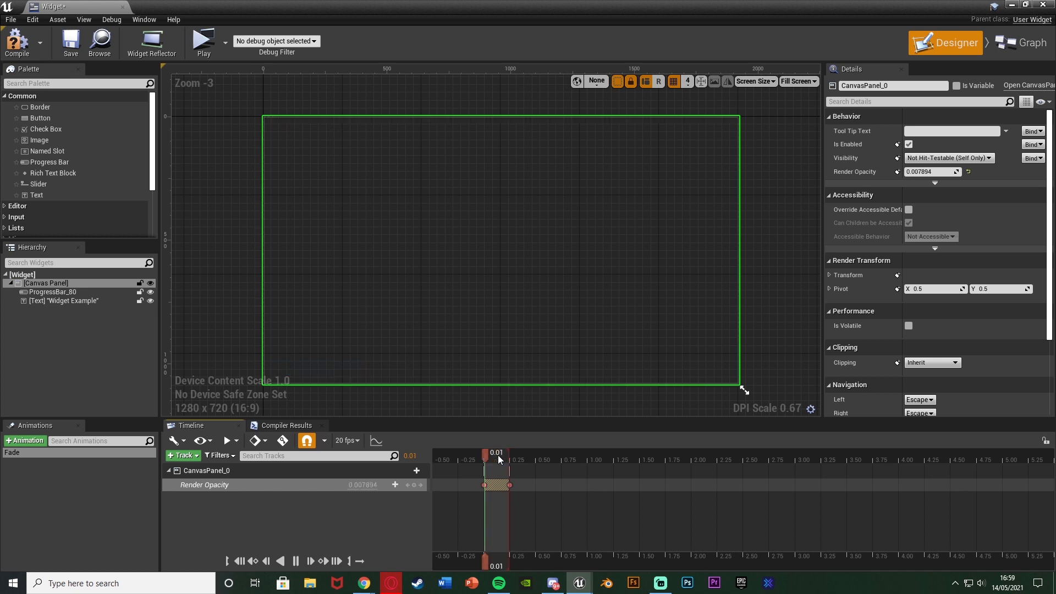
Preview the Fade animation from -0.25, and compile and save the widget
drag(510, 457, 461, 461)
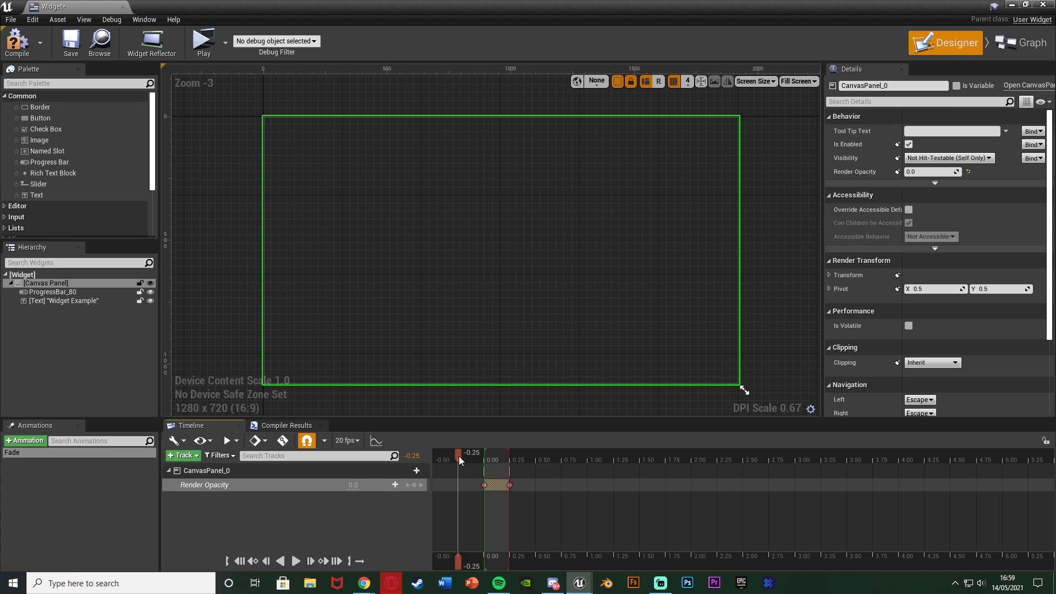
key(space)
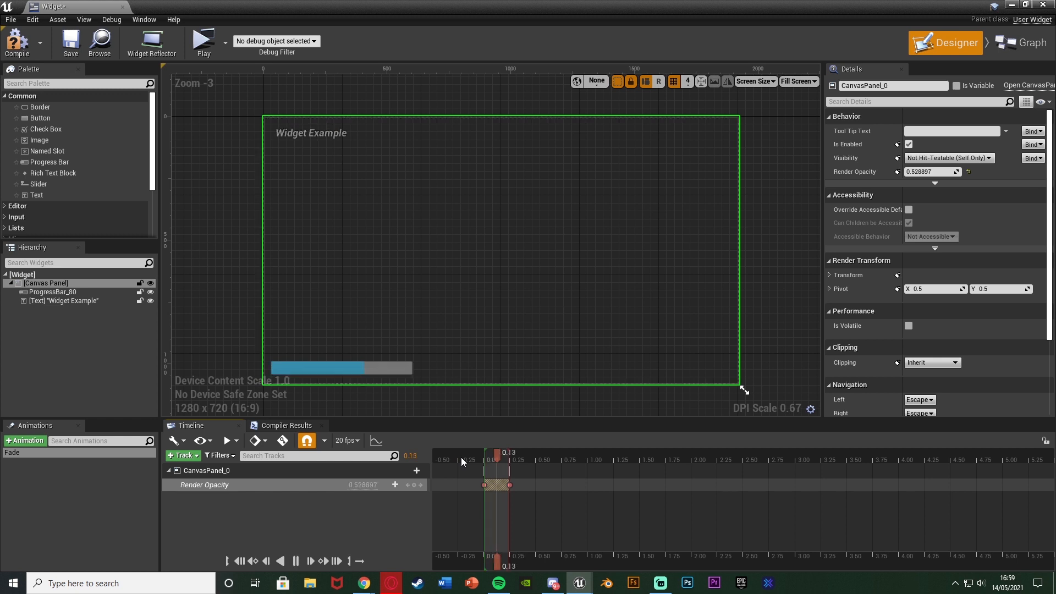
click(22, 44)
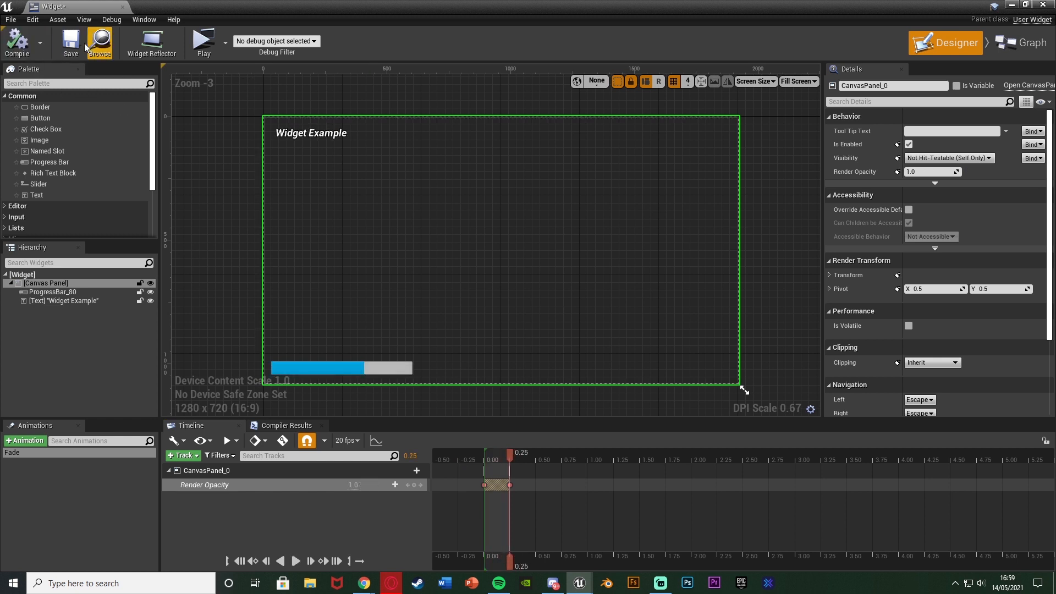
click(71, 42)
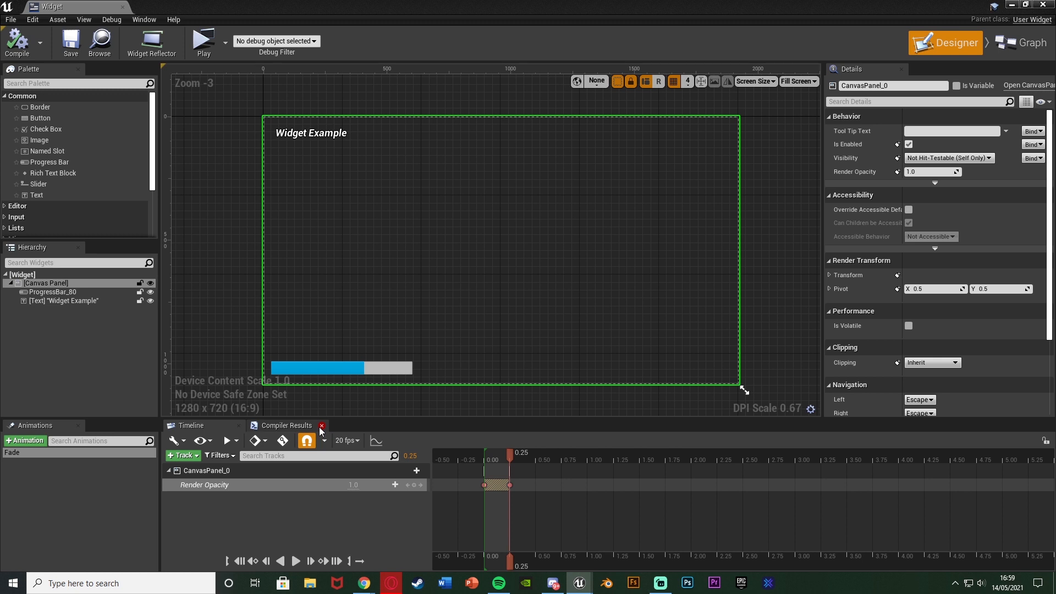
Create a second widget animation named Slide and add the Canvas Panel to its timeline
click(34, 442)
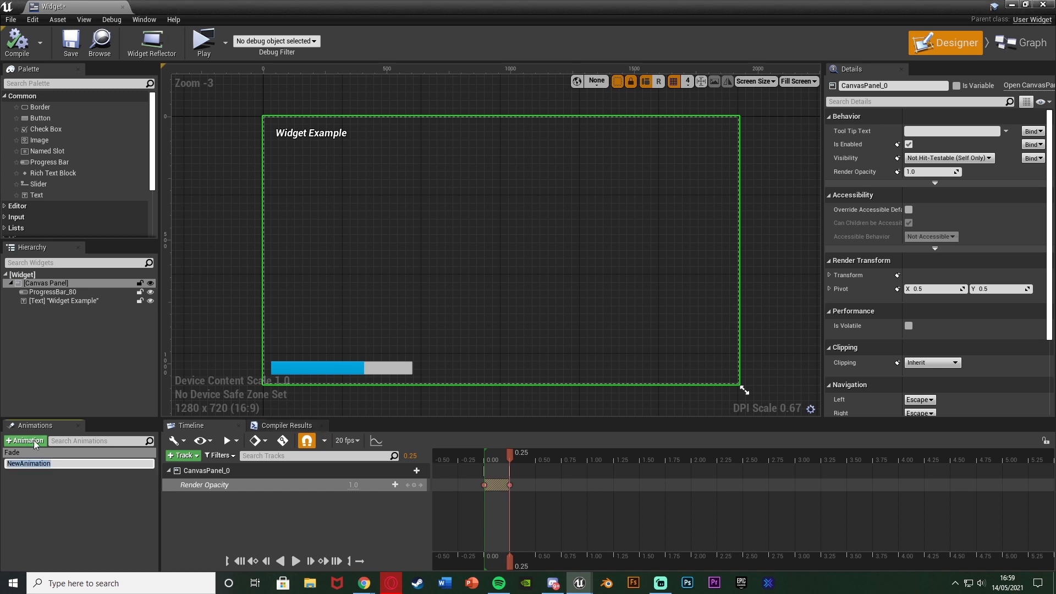
text(Slide)
key(Return)
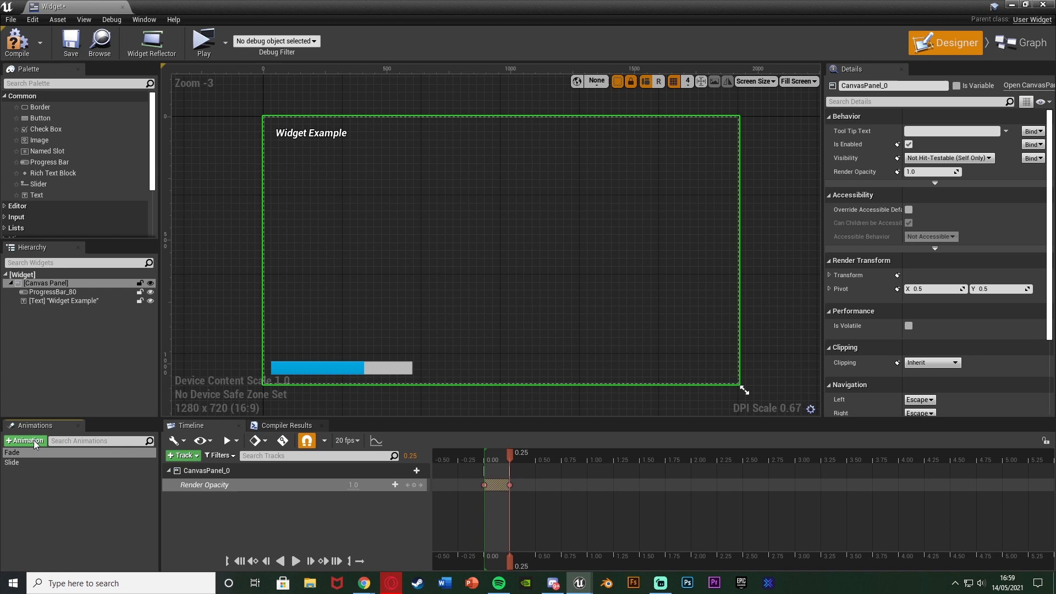
click(55, 463)
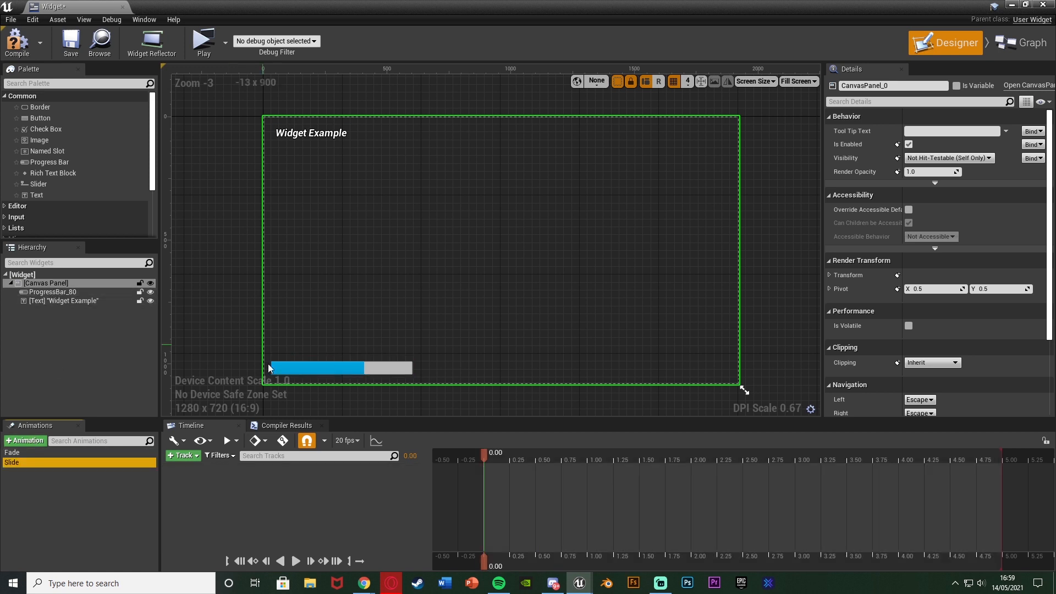
click(183, 456)
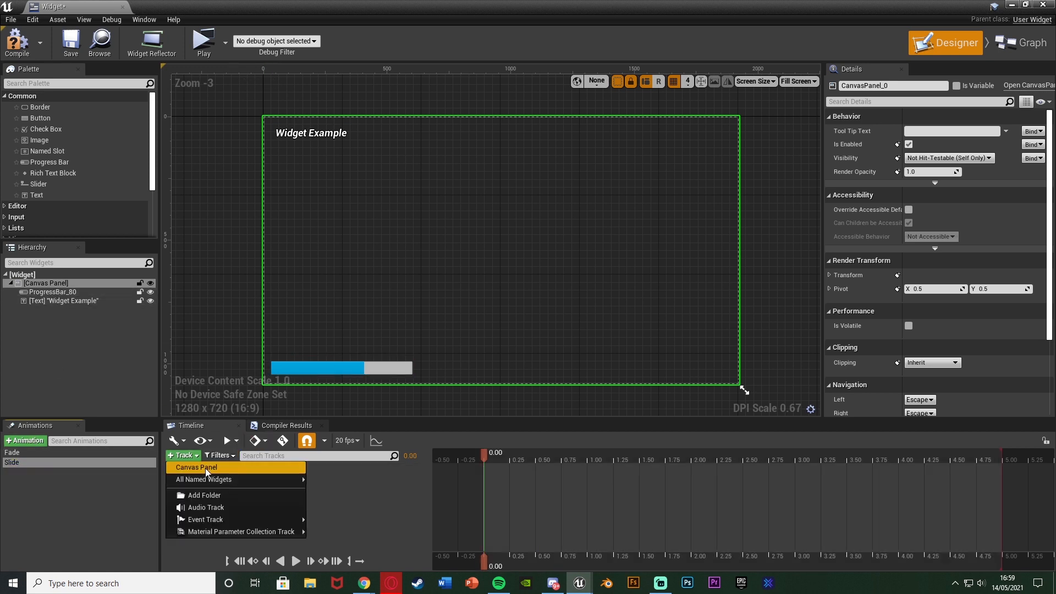
click(206, 467)
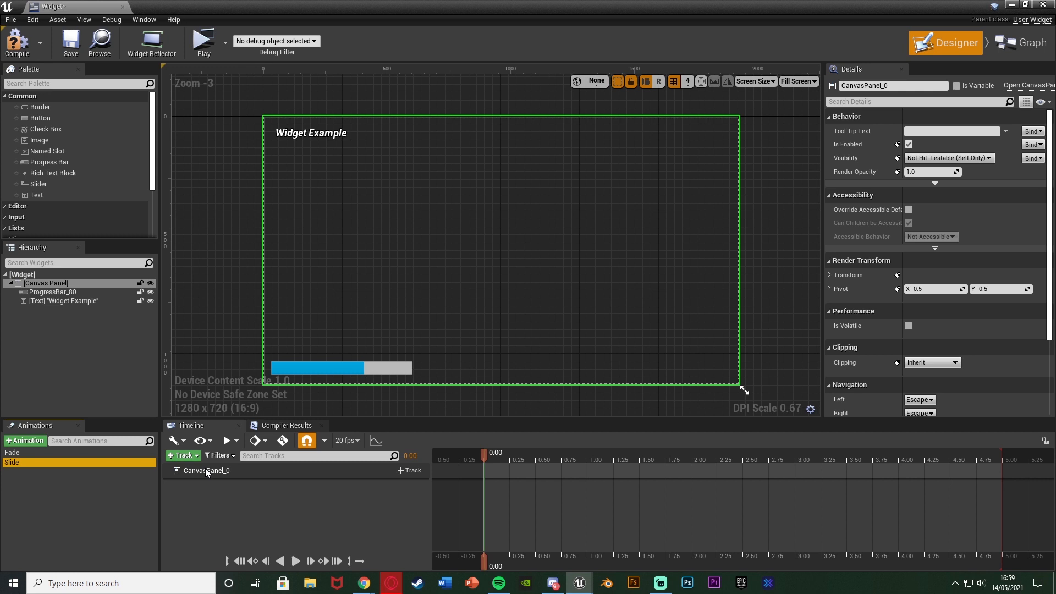
Add a Transform track to the canvas panel in the Slide animation and set its X translation to -1920 at time 0.00
click(409, 471)
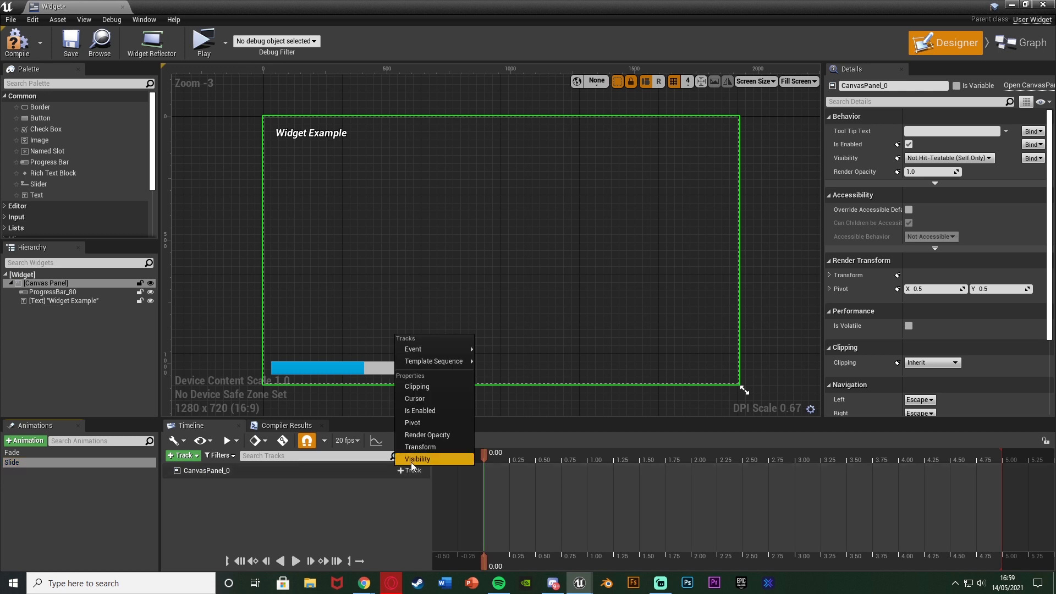
click(414, 447)
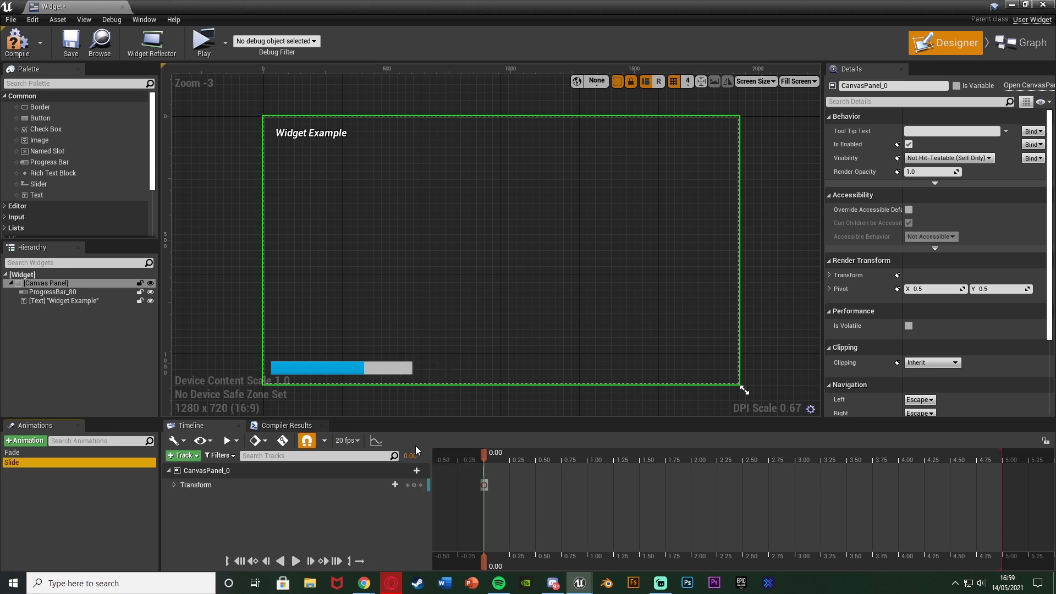
click(174, 484)
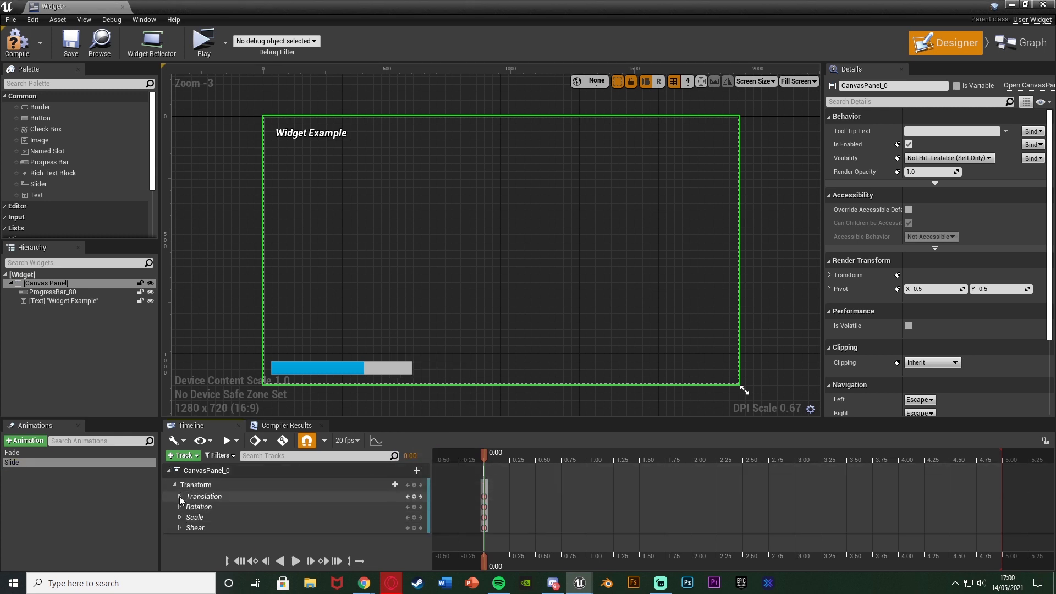
click(179, 497)
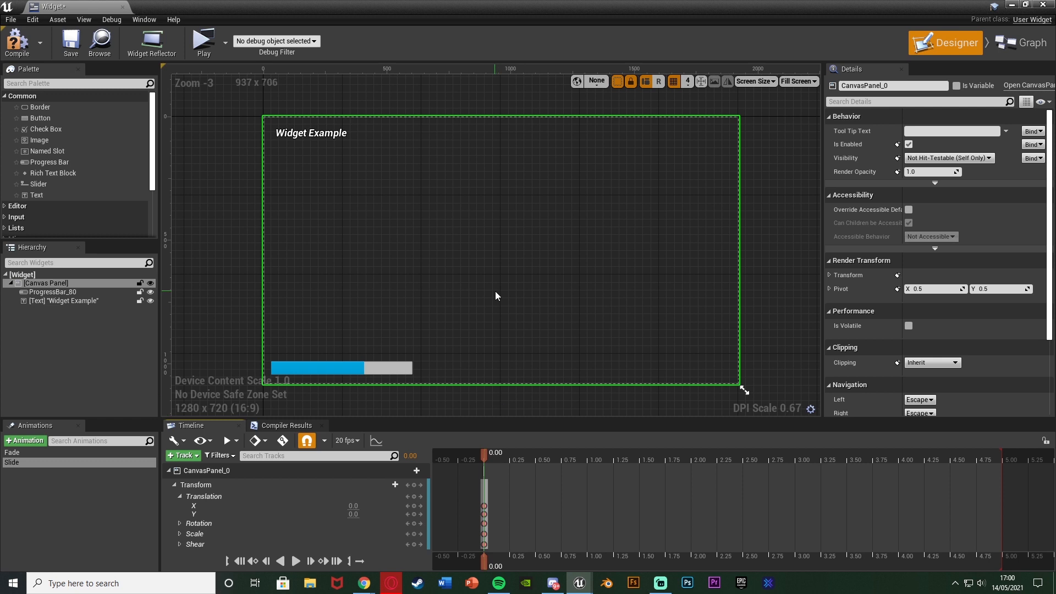
click(353, 505)
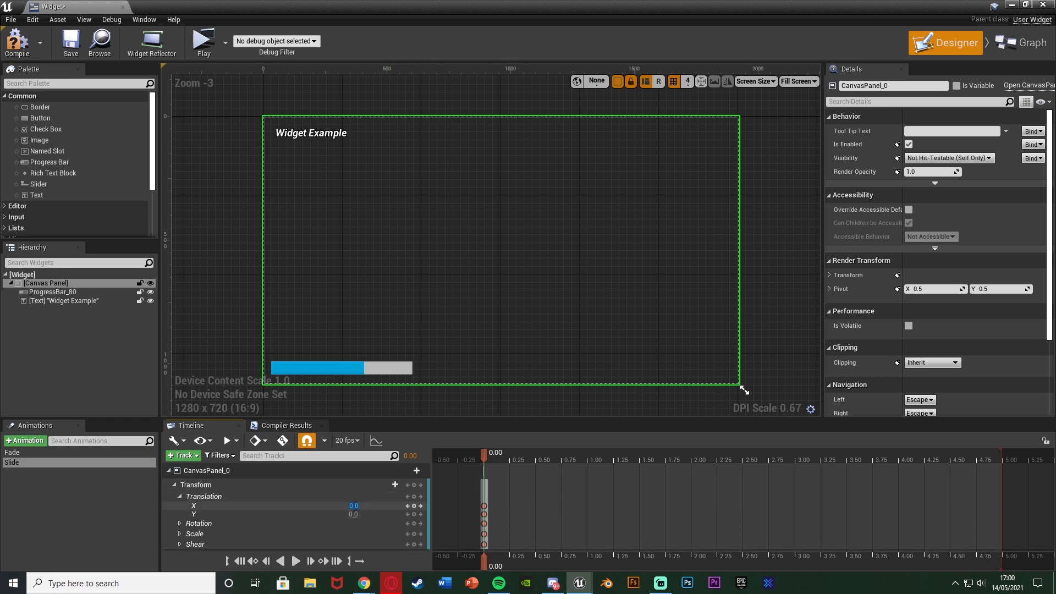
text(-1920)
key(Return)
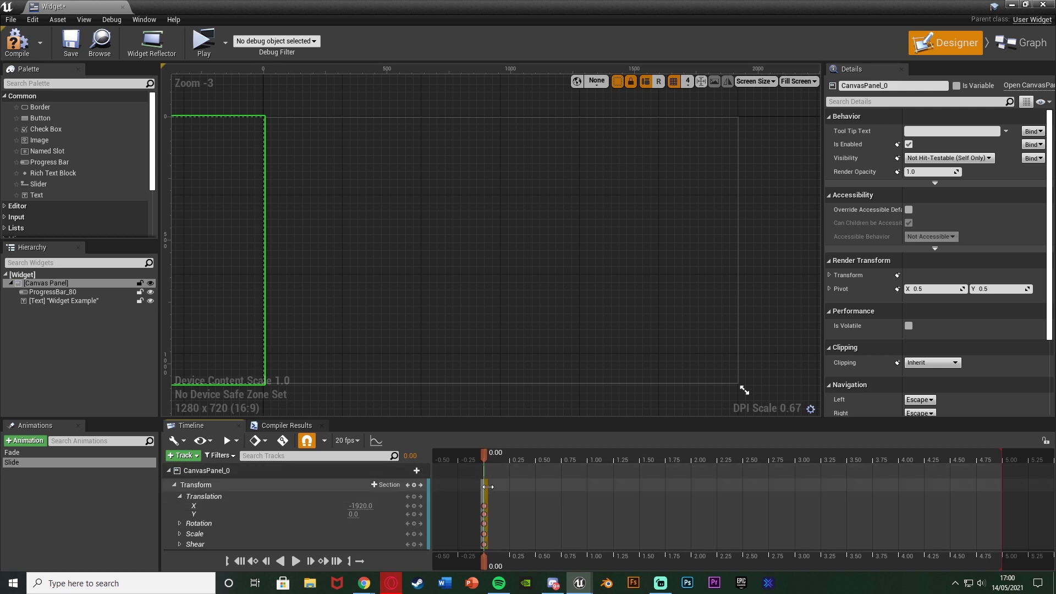
Extend the Slide animation's Transform section to 0.25 seconds and key the X translation at 0 at that time
mouse_move(488, 487)
mouse_down()
mouse_move(542, 488)
mouse_move(509, 484)
mouse_move(511, 460)
mouse_up()
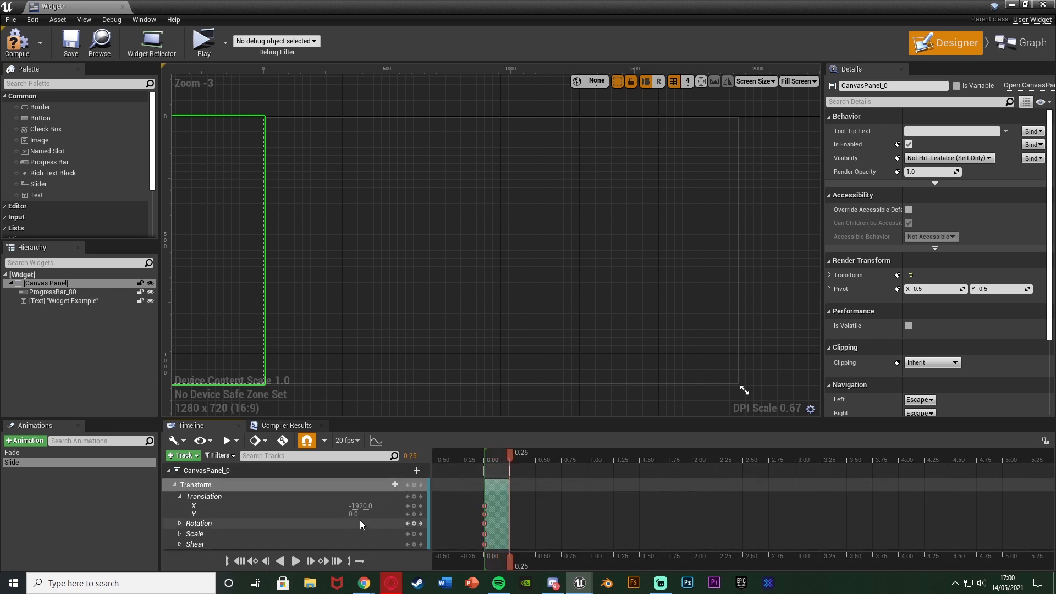
click(367, 505)
text(1)
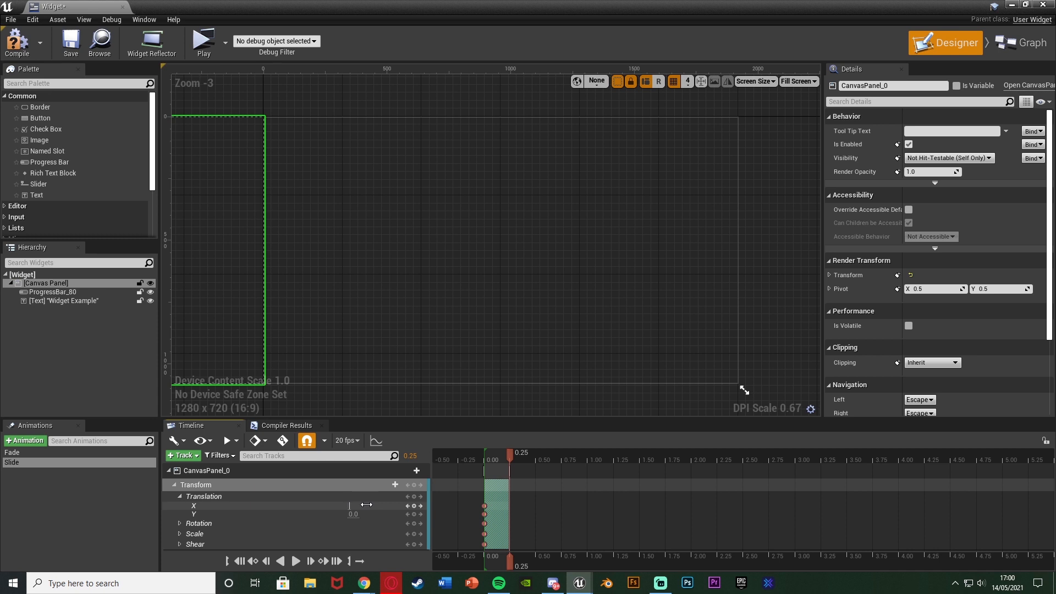
key(Return)
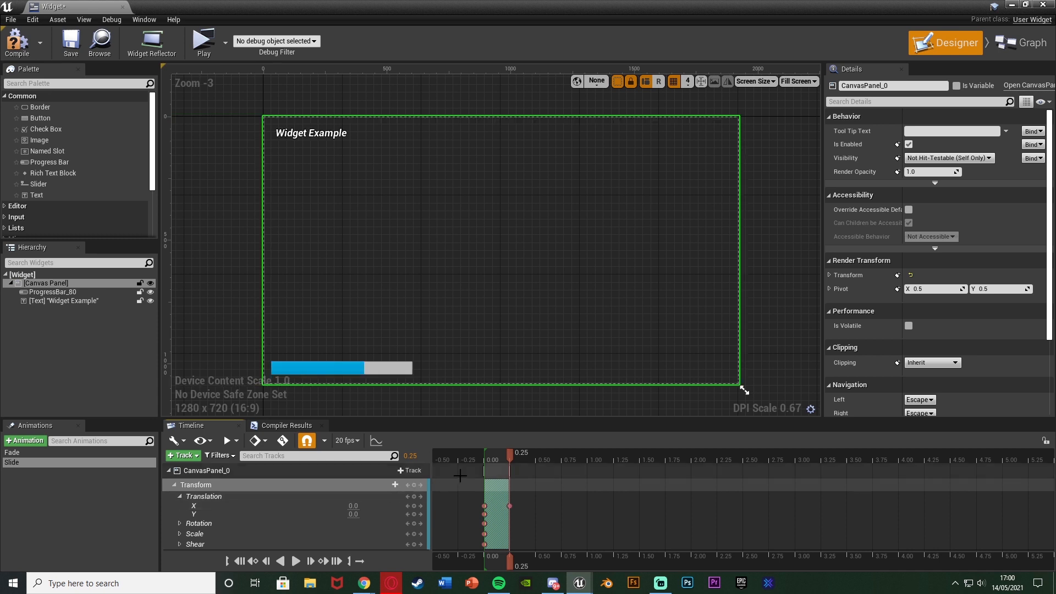
Preview the Slide animation and move the playhead back to -0.25
key(space)
key(space)
key(space)
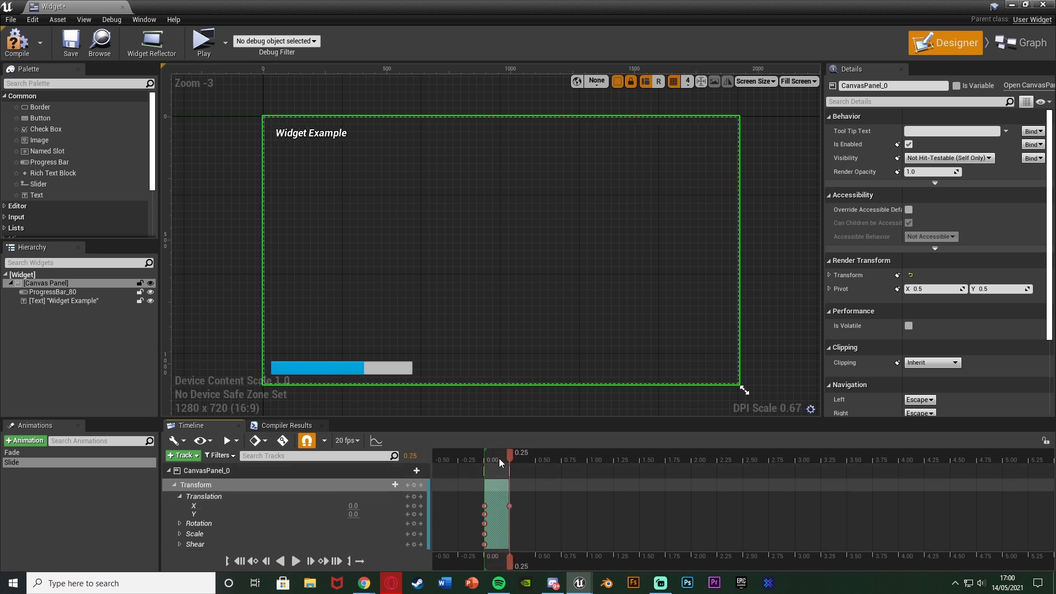
drag(512, 458, 461, 458)
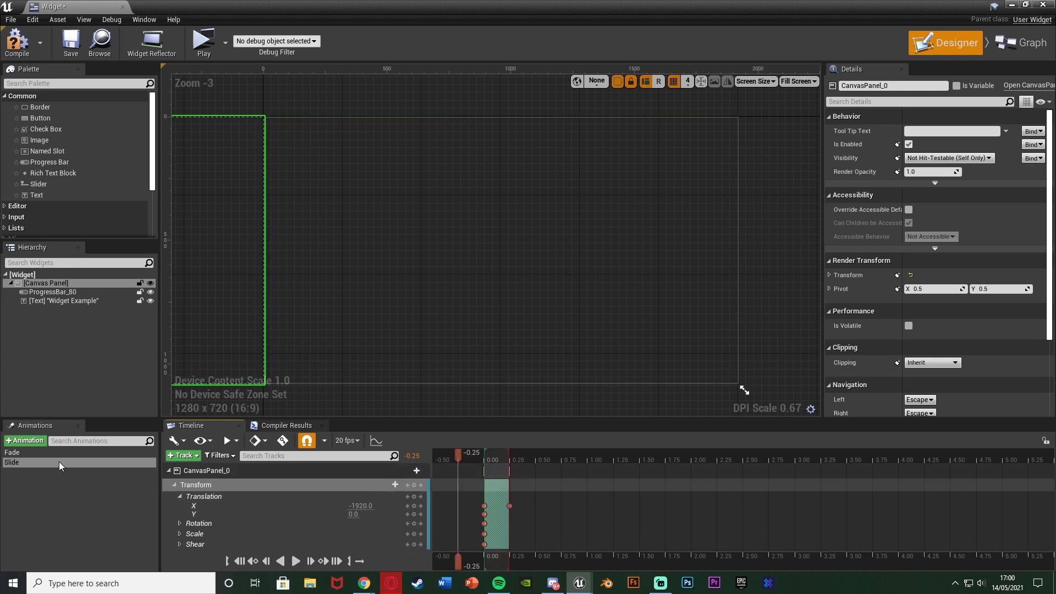
Create a third widget animation named Pop and add the Canvas Panel with a Transform track to its timeline
click(40, 440)
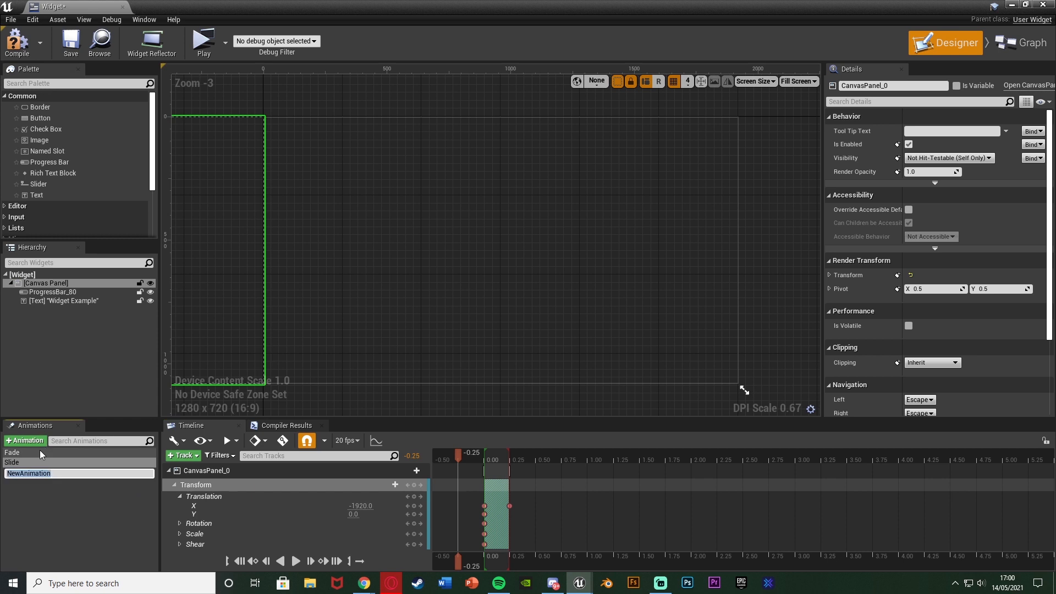
text(Pop)
key(Return)
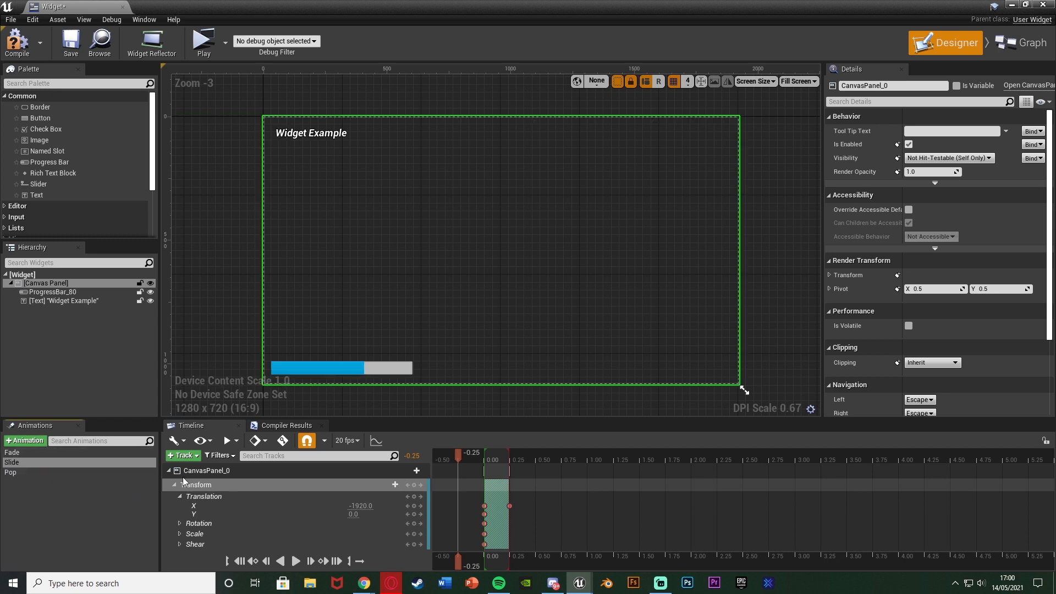
click(88, 473)
click(184, 455)
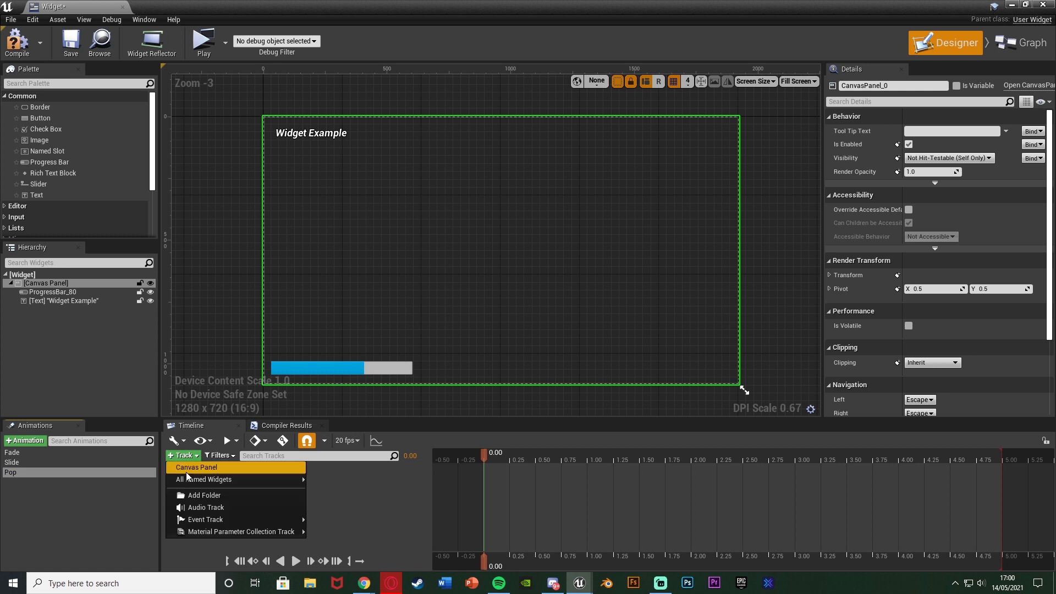
click(195, 469)
click(412, 471)
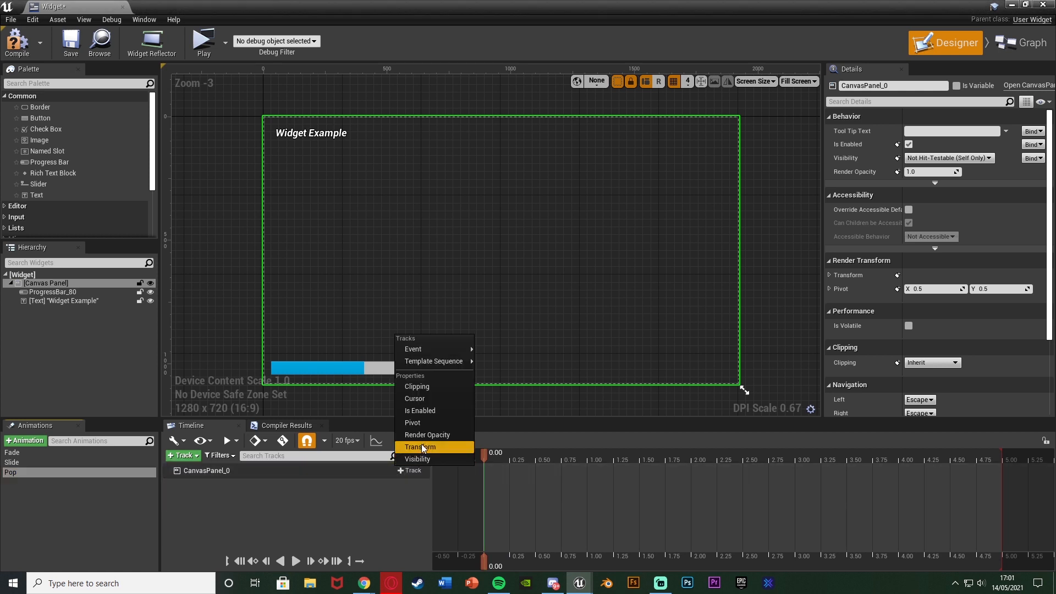
click(425, 448)
Set the canvas panel's X and Y scale to 0 at time 0.00 in the Pop animation
click(174, 484)
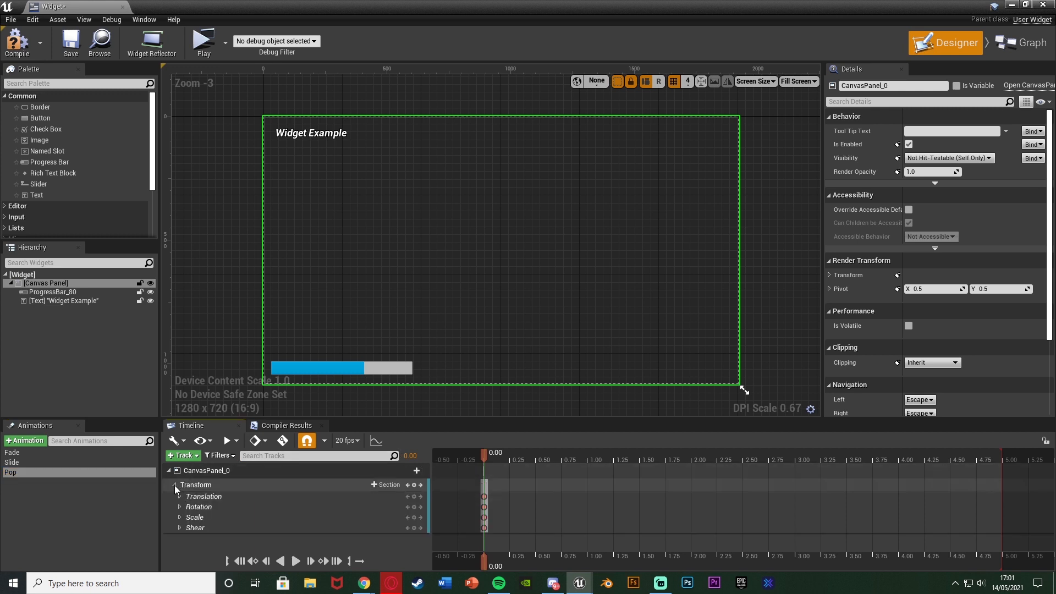
click(180, 518)
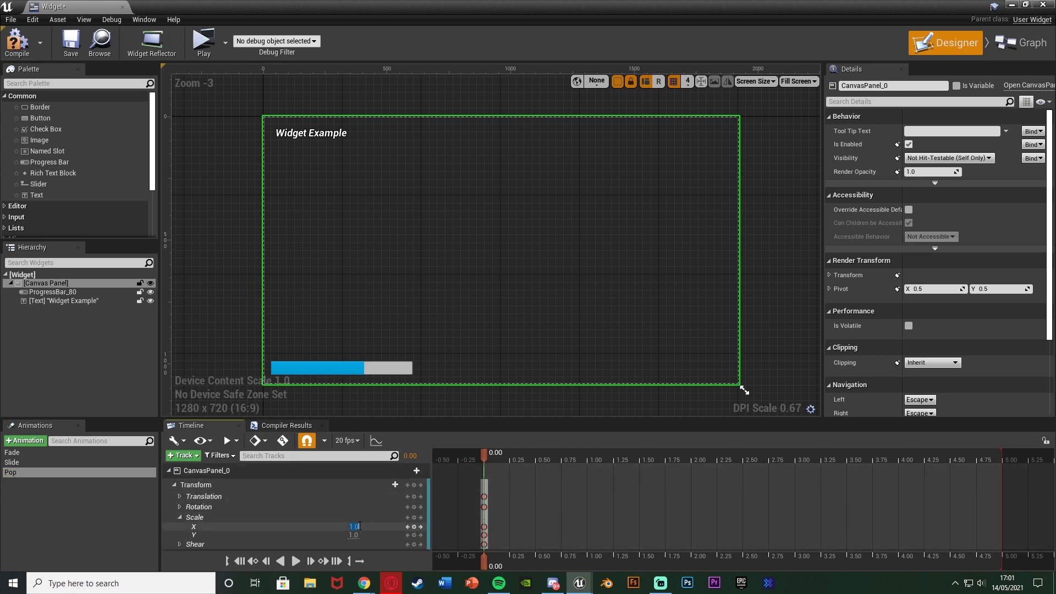
text(0)
key(Return)
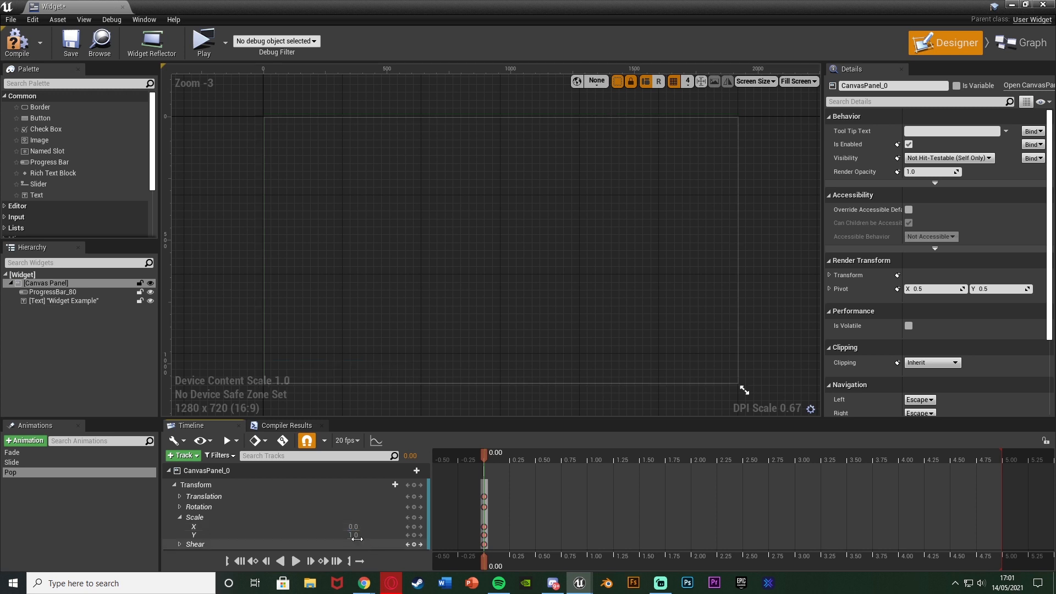
click(353, 535)
key(Return)
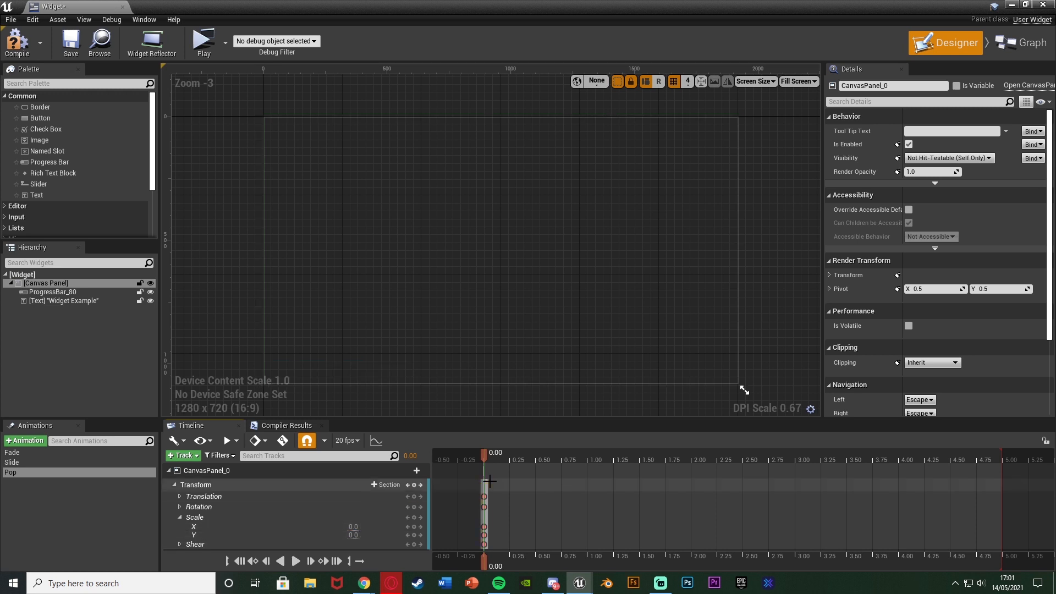
Extend the Pop animation's Transform section to 0.15 seconds and key the X and Y scale at 1.5 at that time
drag(488, 484, 504, 482)
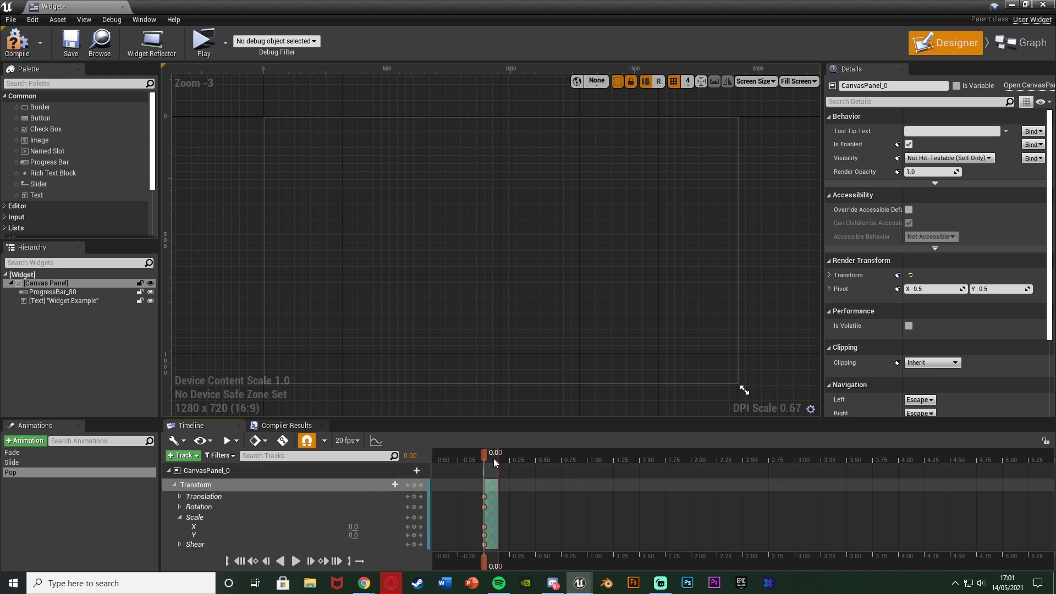
click(499, 457)
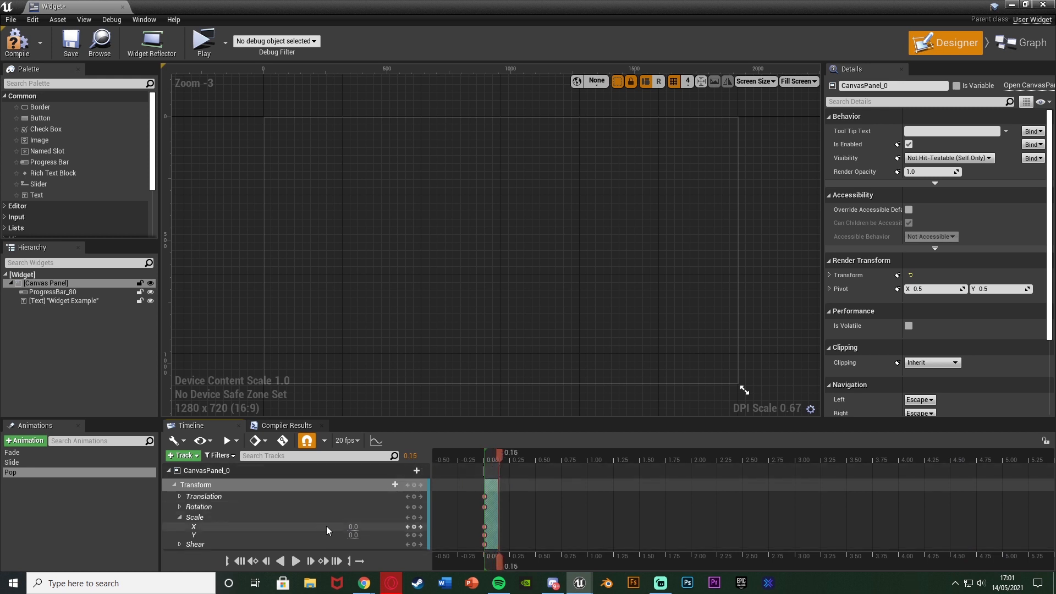
click(355, 527)
text(1.5)
click(355, 536)
text(1)
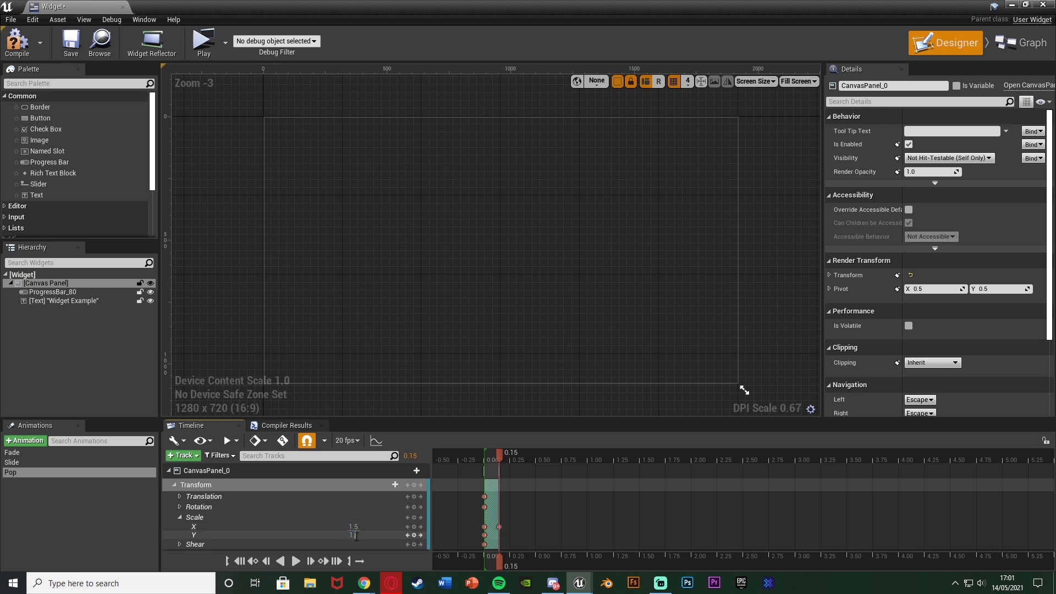
text(.5)
key(Return)
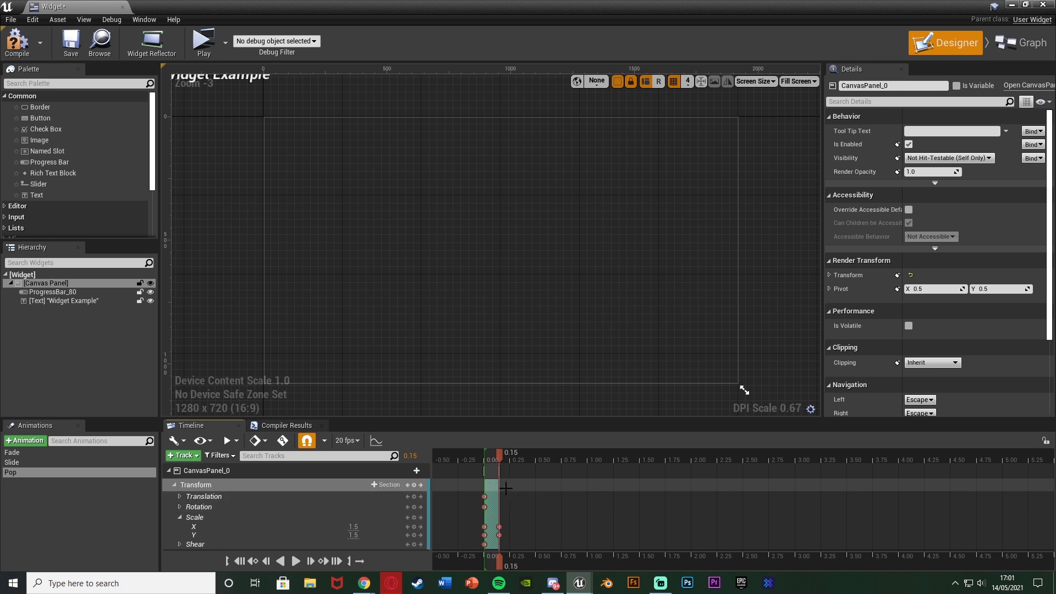
Extend the Pop animation's Transform section to 0.25 seconds and key the X and Y scale at 1.0 at that time
drag(500, 485, 509, 460)
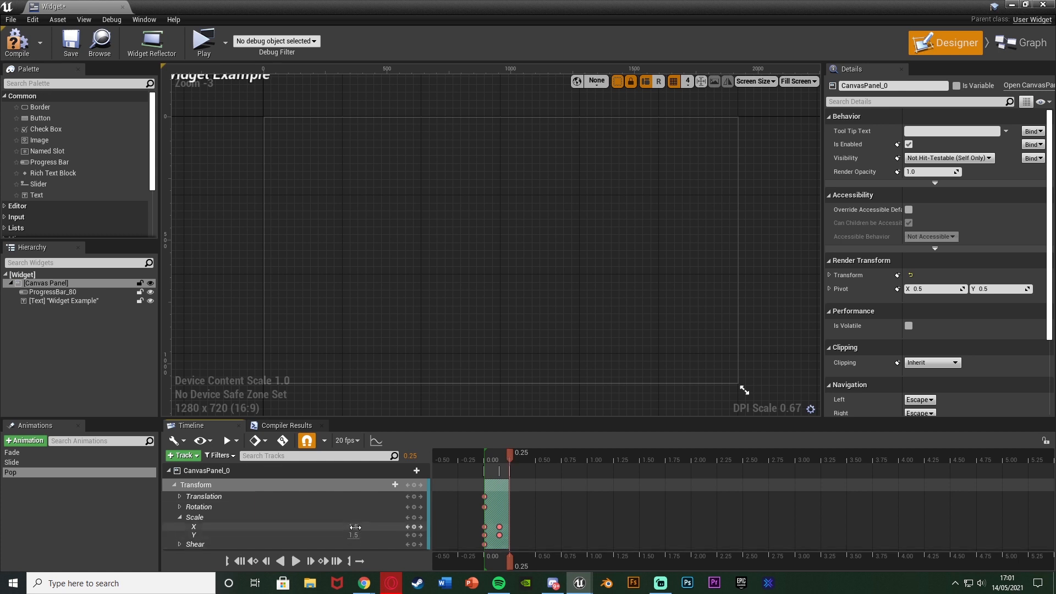
click(354, 527)
text(1)
click(357, 535)
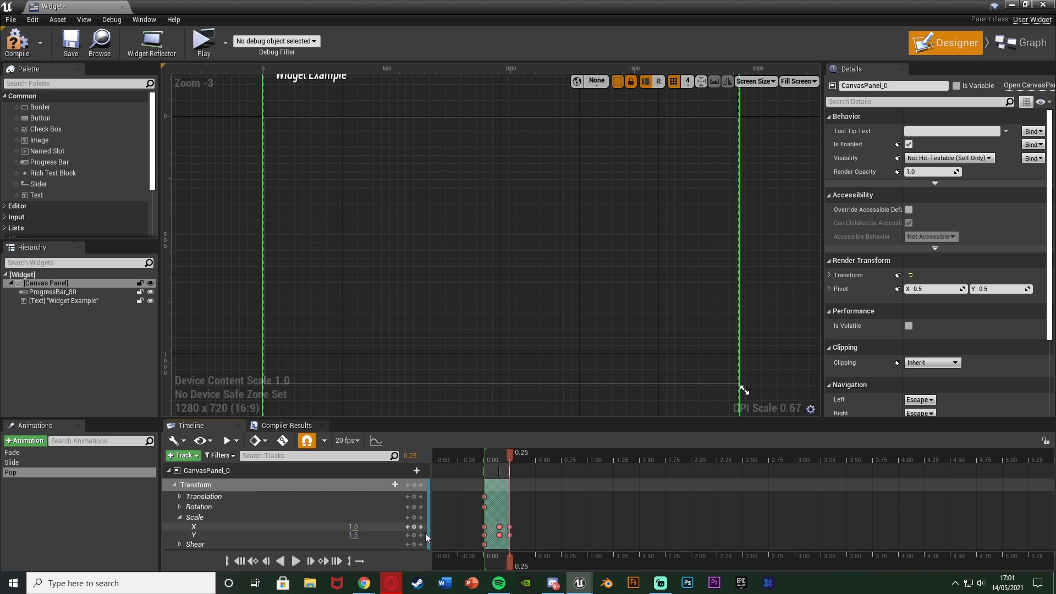
text(1)
key(Return)
Preview the Pop animation, and compile and save the widget
key(space)
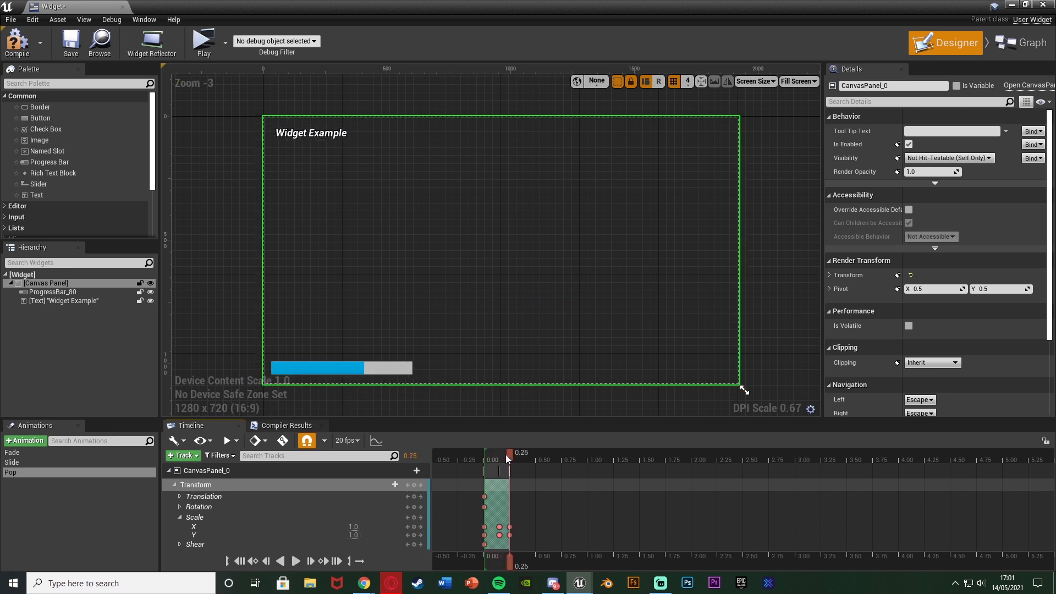
mouse_move(510, 457)
mouse_down()
mouse_move(478, 461)
mouse_move(510, 459)
mouse_up()
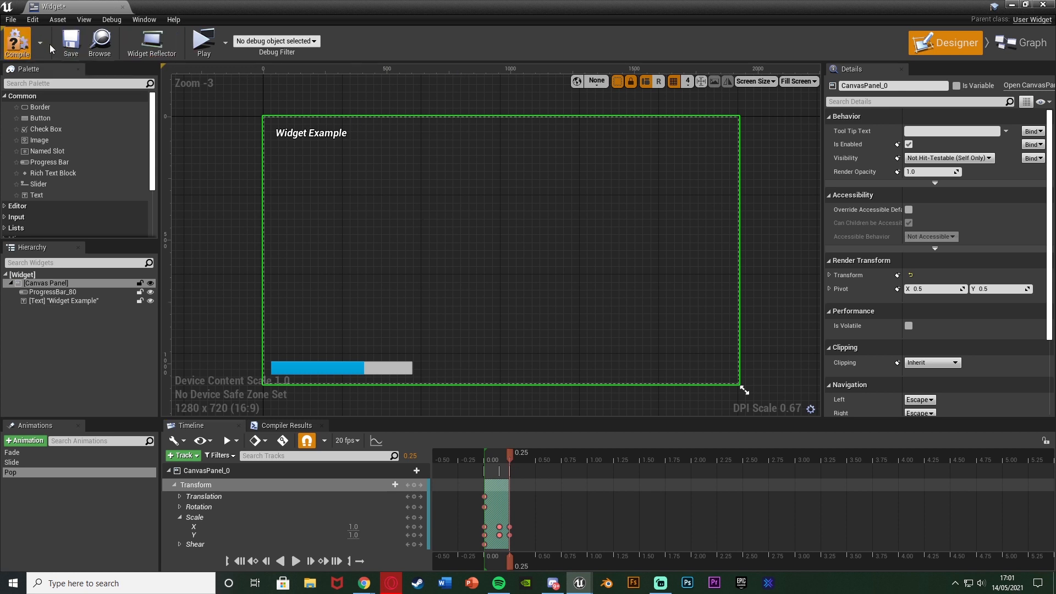
click(66, 46)
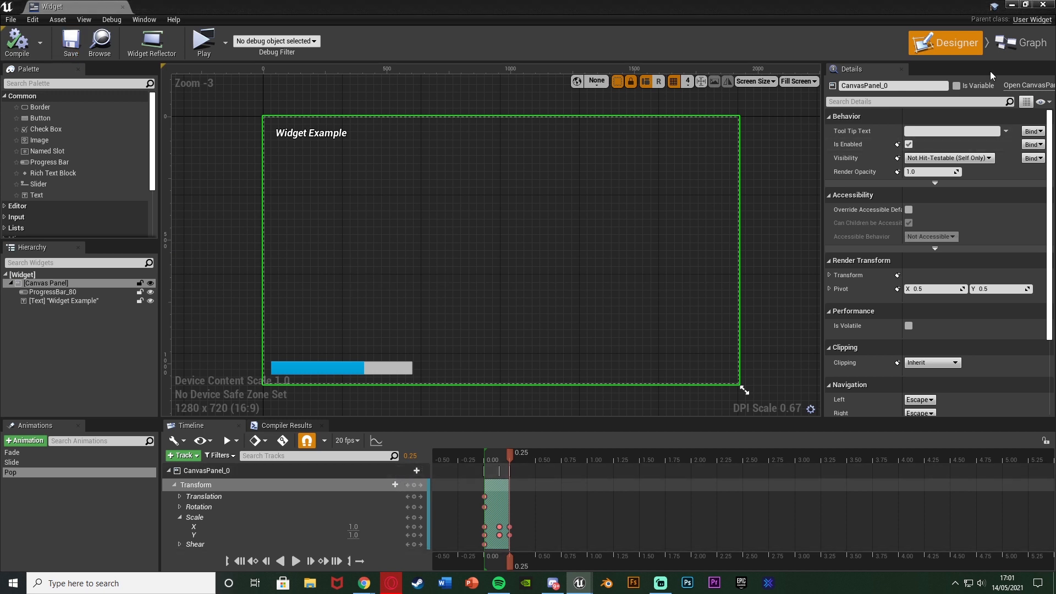
Open the widget's event graph and add an Event Construct node
click(1022, 43)
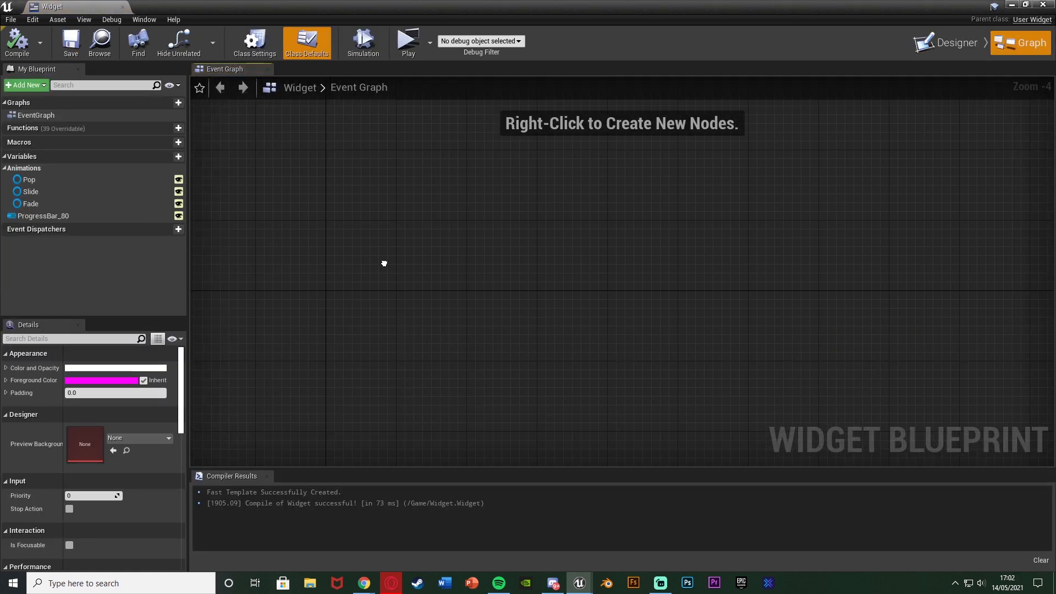
right_drag(384, 264, 375, 226)
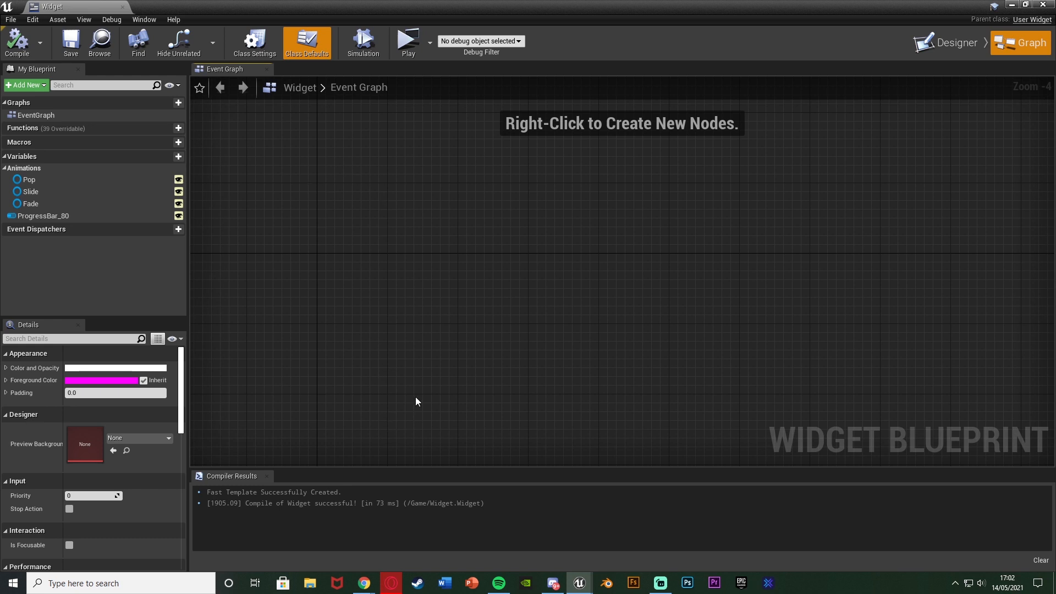
right_click(324, 261)
text(evenyt)
key(BackSpace)
key(BackSpace)
text(t con)
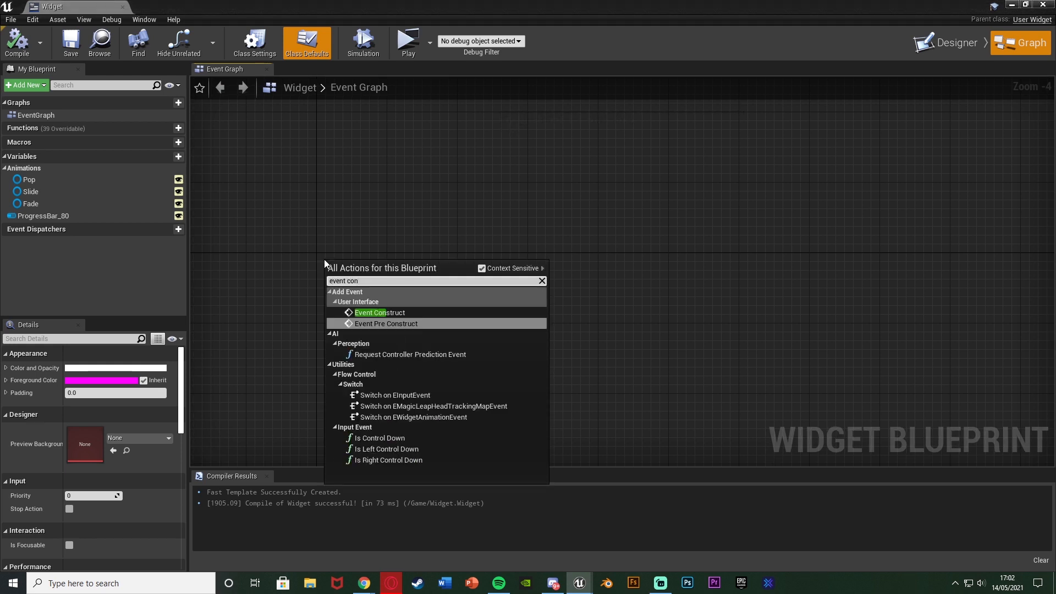
key(Up)
key(Return)
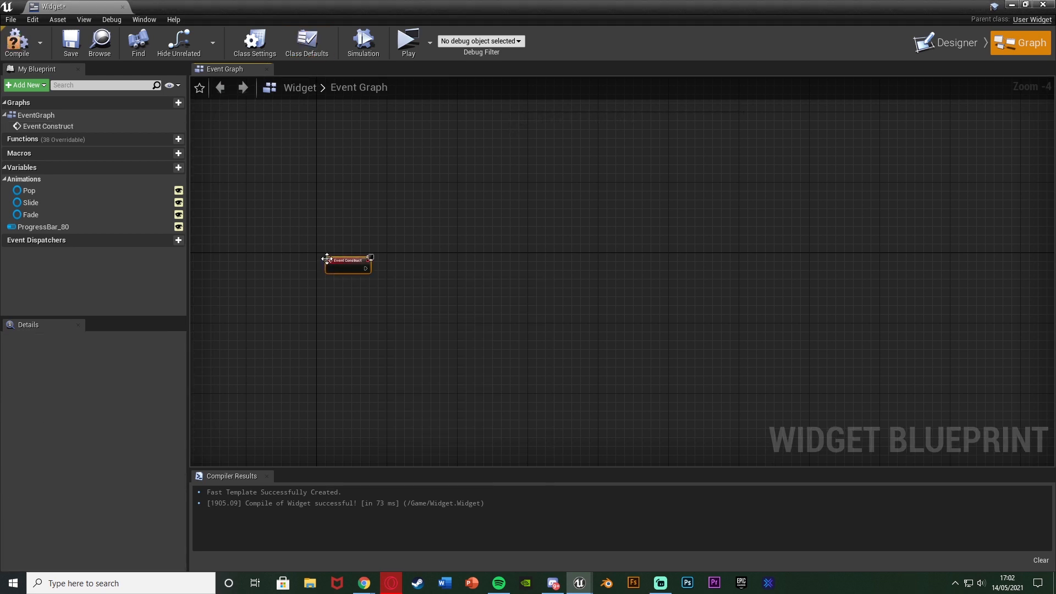
Add a Play Animation node fed by the Fade animation reference, connect it to Event Construct and align the nodes
scroll(326, 263, up, 4)
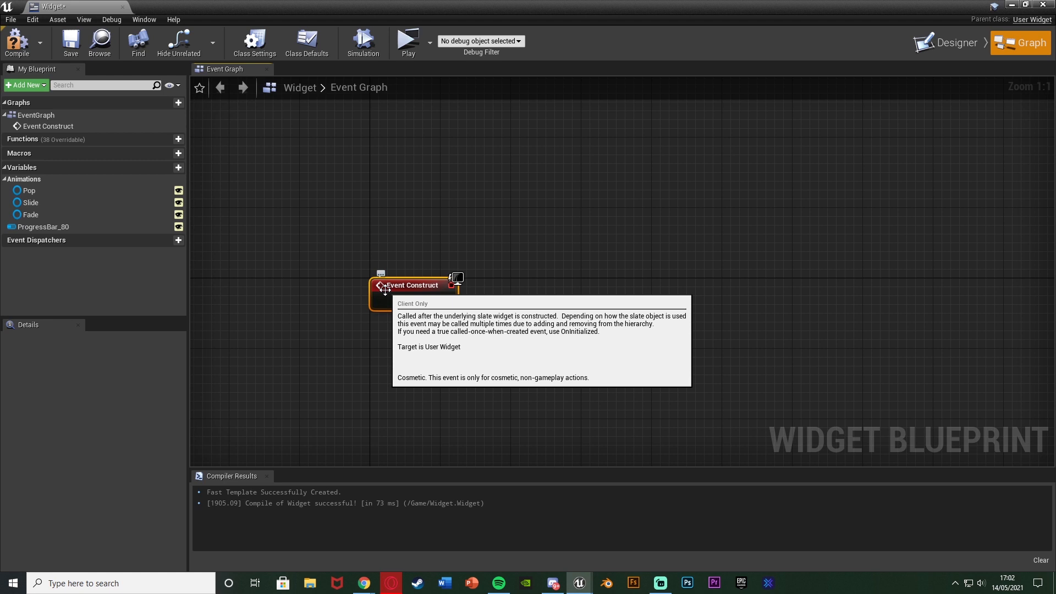
right_drag(455, 351, 417, 322)
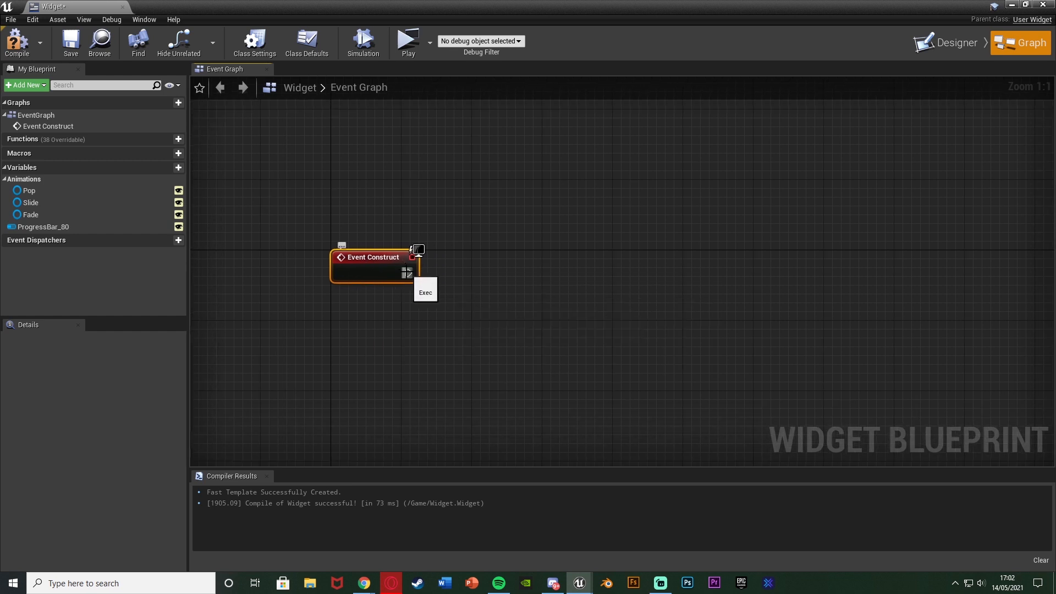
drag(31, 214, 461, 297)
text(p)
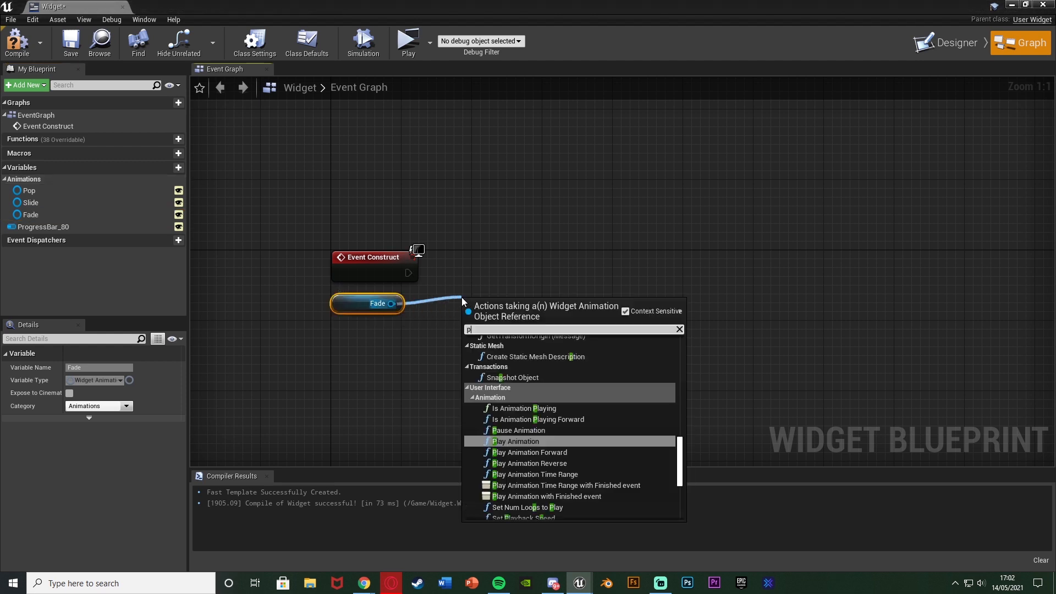
text(lay anima)
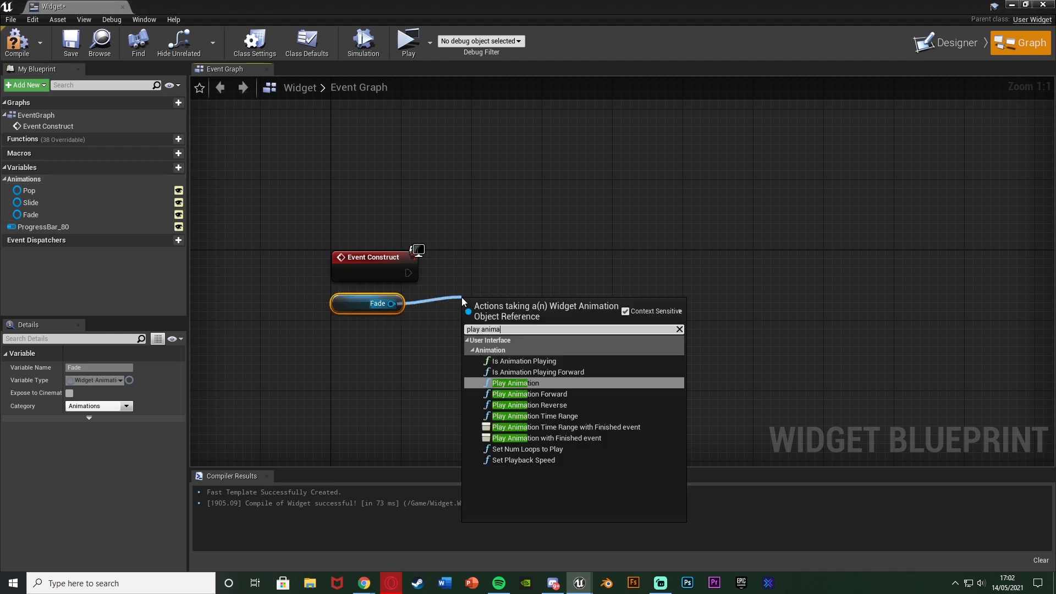
key(Return)
drag(473, 326, 408, 273)
drag(499, 310, 473, 275)
key(q)
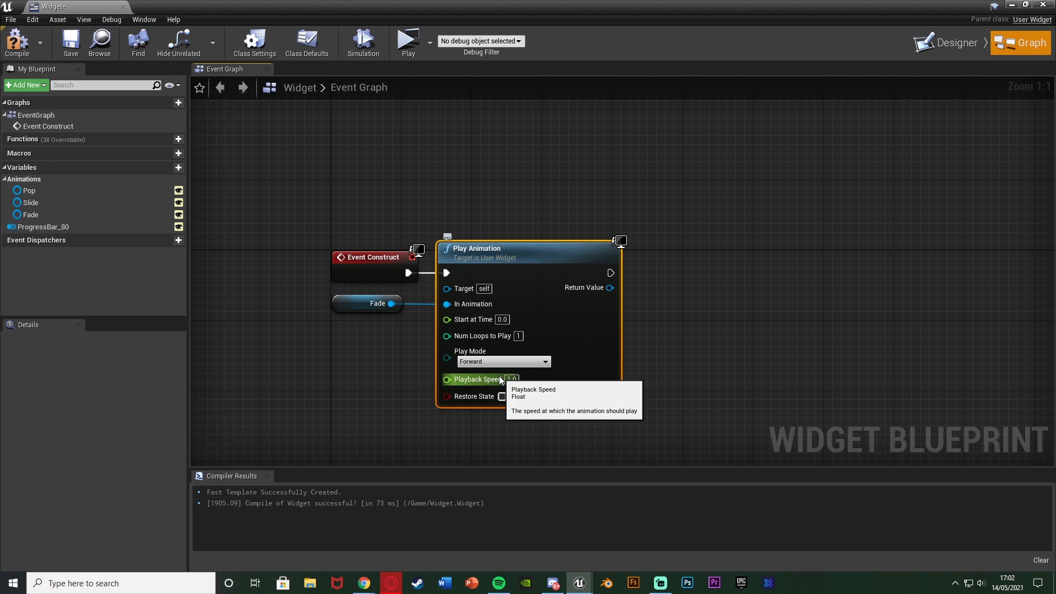
Add a custom event named Fade Out below the Event Construct nodes
right_drag(470, 409, 480, 279)
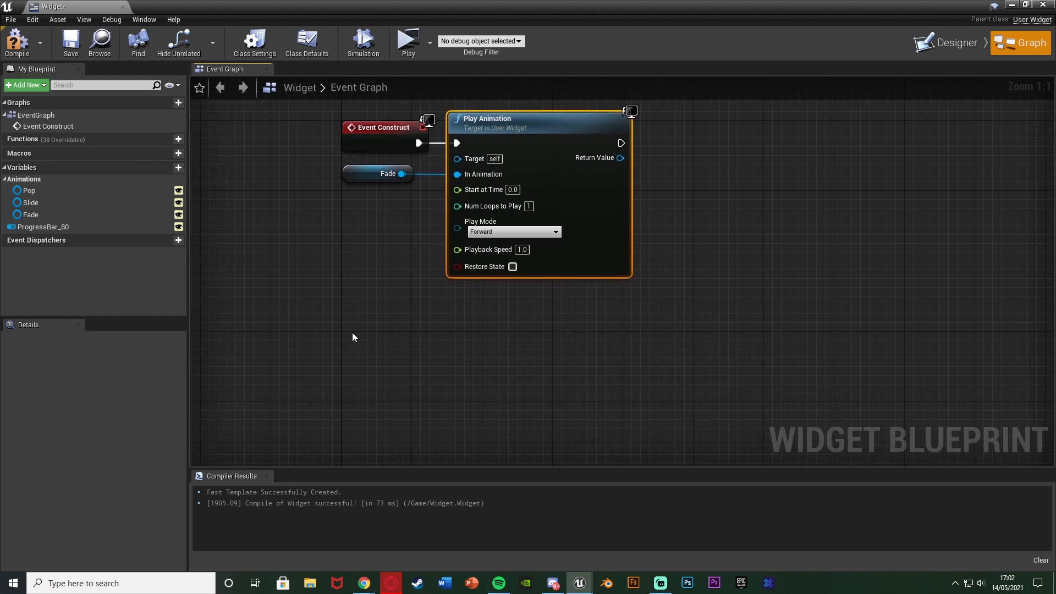
right_click(342, 333)
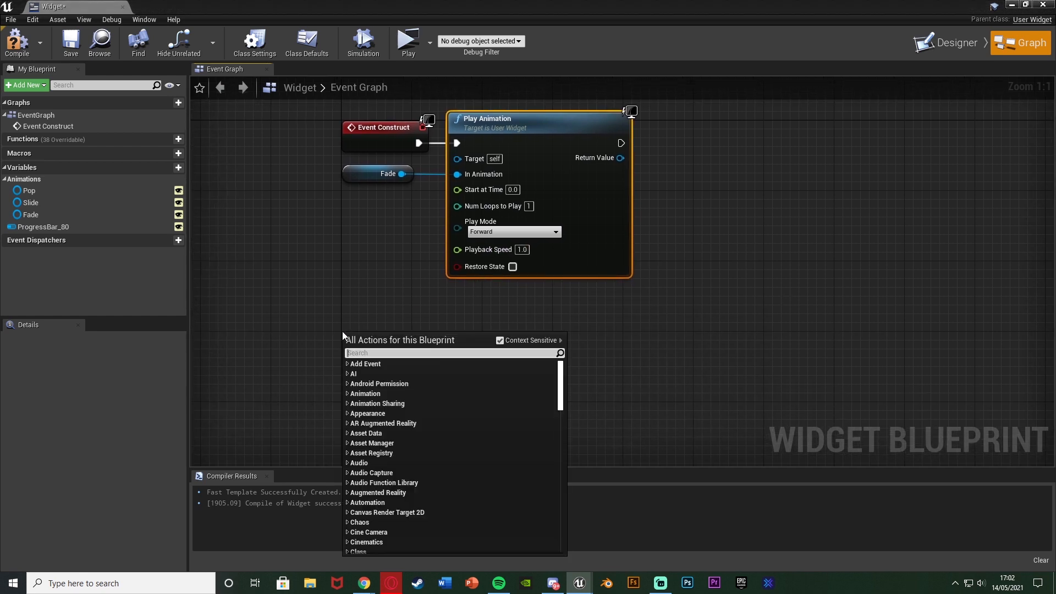
text(custom)
key(Return)
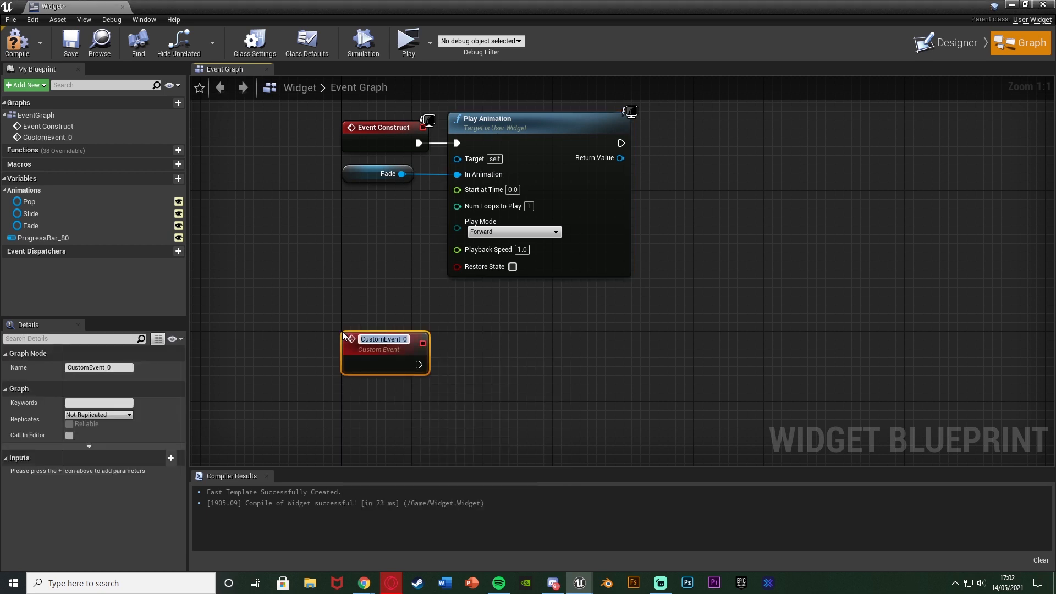
text(Fade)
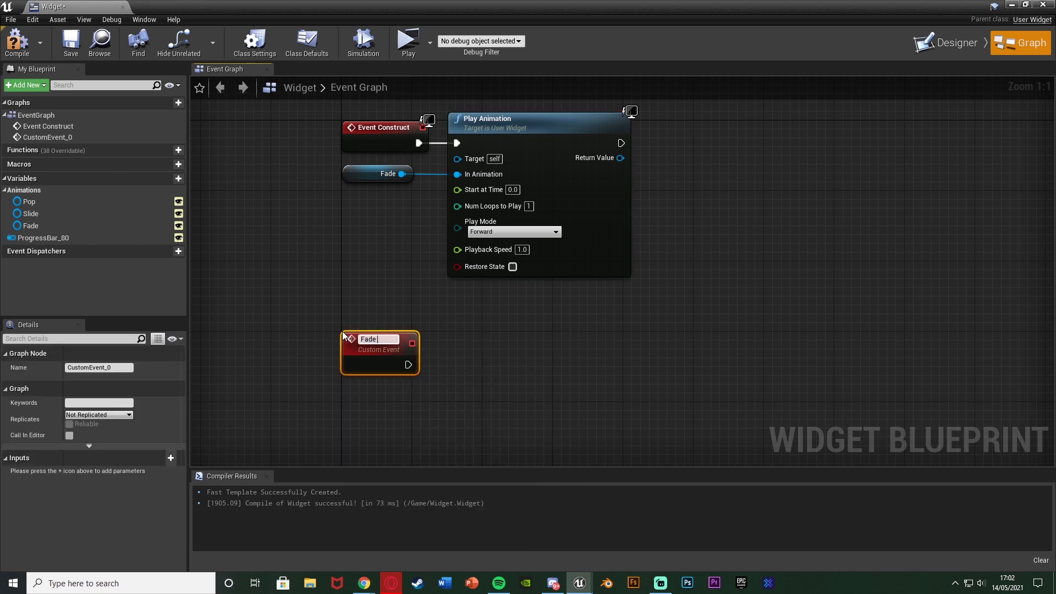
text( Out)
key(Return)
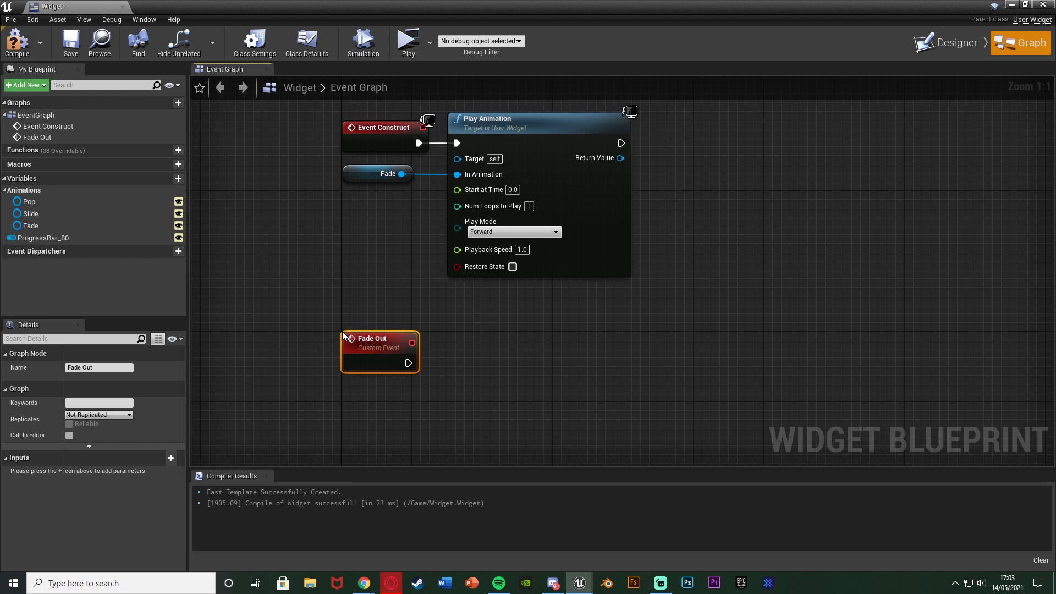
Rename the Fade Out custom event to Remove
double_click(373, 338)
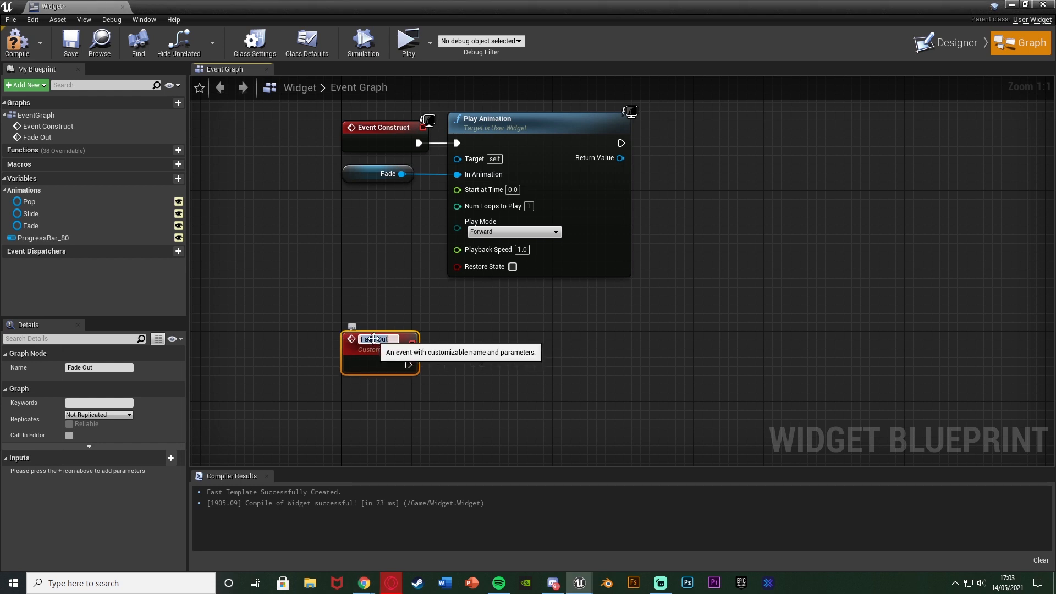
text(Remove)
key(Return)
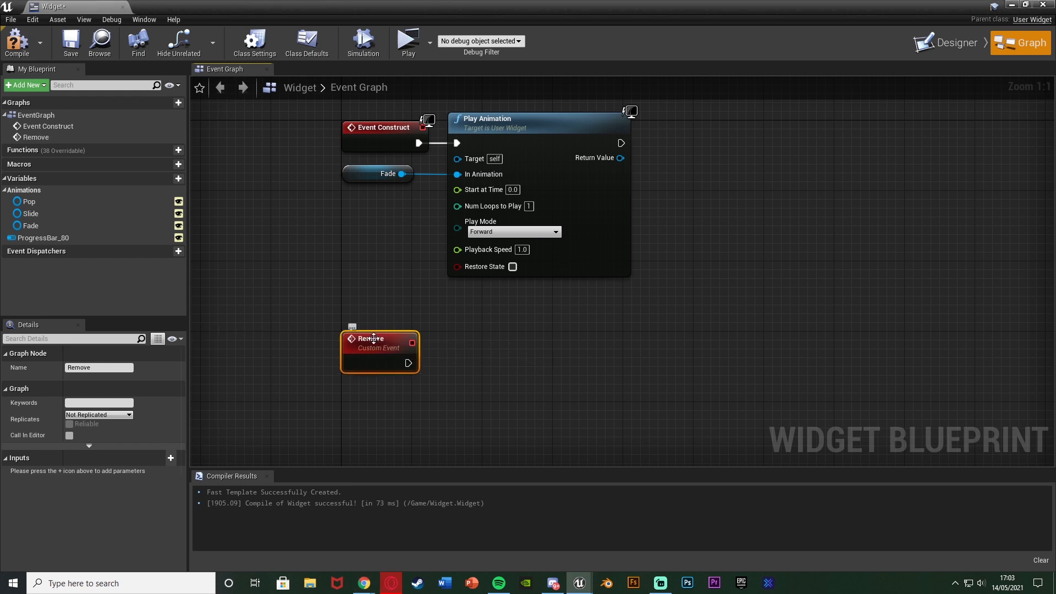
Duplicate the Fade reference and its Play Animation node, and connect the copy to the Remove event
drag(334, 244, 484, 189)
key(ctrl+c)
key(ctrl+v)
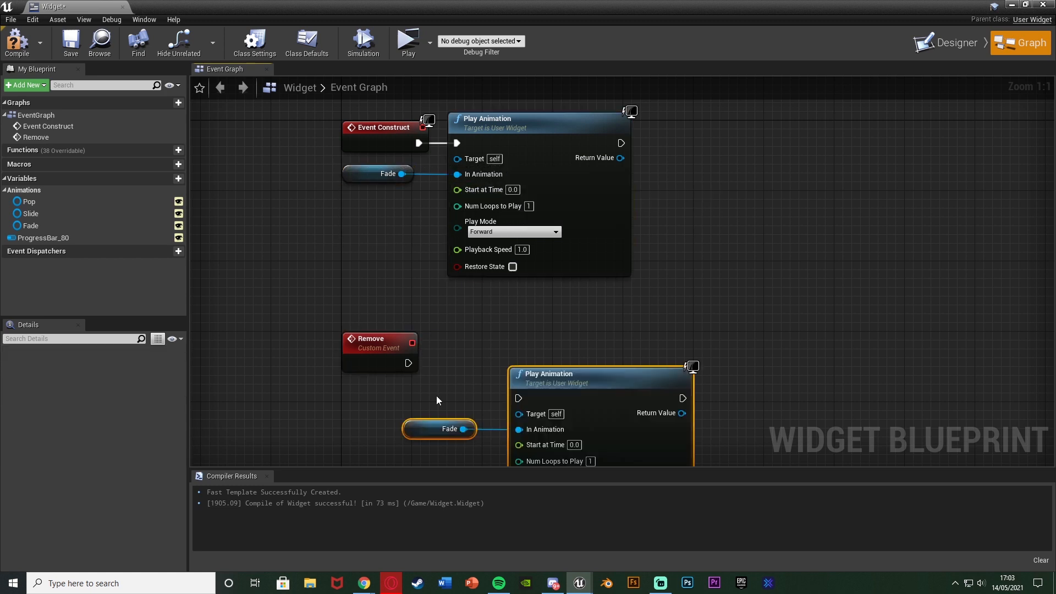
drag(409, 363, 506, 348)
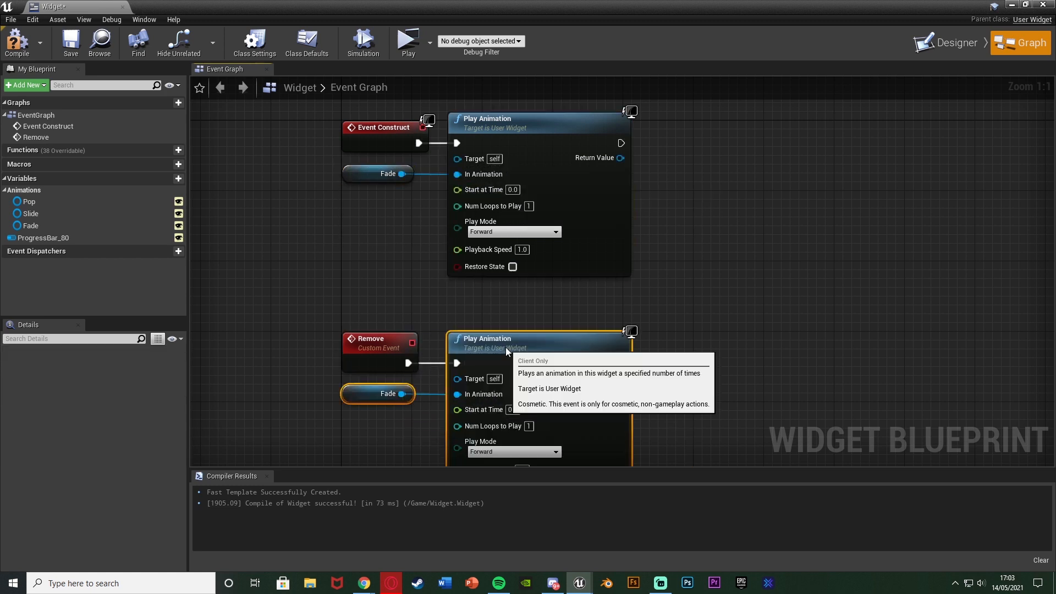
Set the play mode of the Remove event's Play Animation node to Reverse, and compile and save the widget
right_drag(477, 448, 461, 355)
click(461, 355)
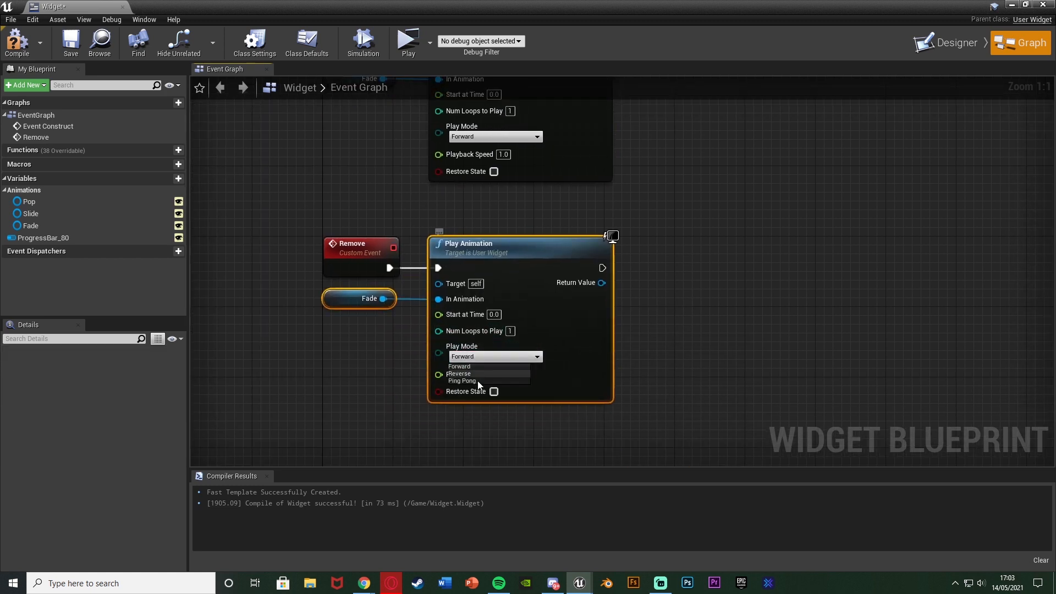
click(465, 378)
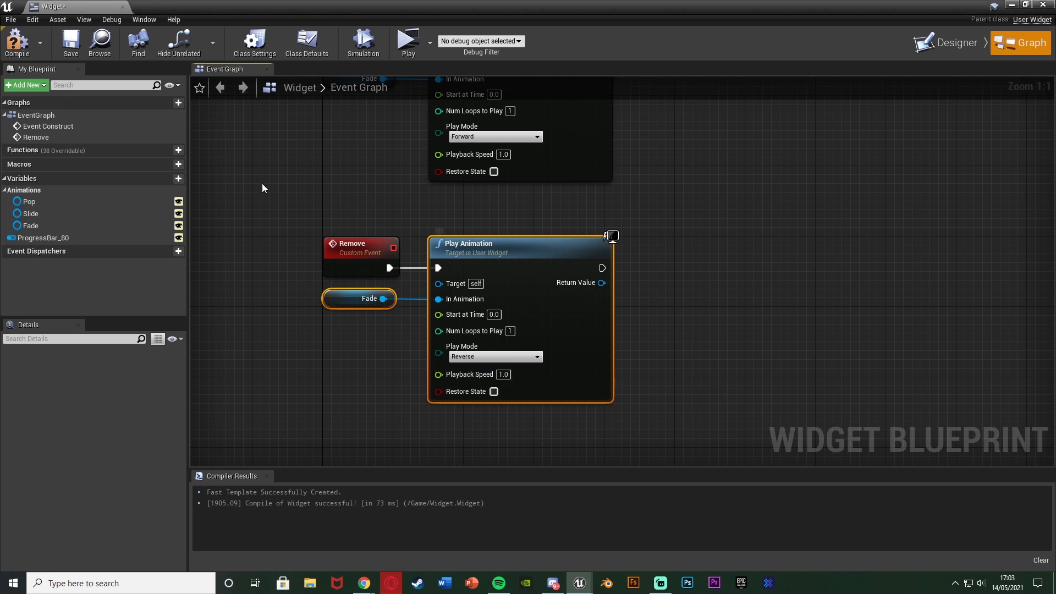
click(22, 44)
click(70, 44)
click(440, 216)
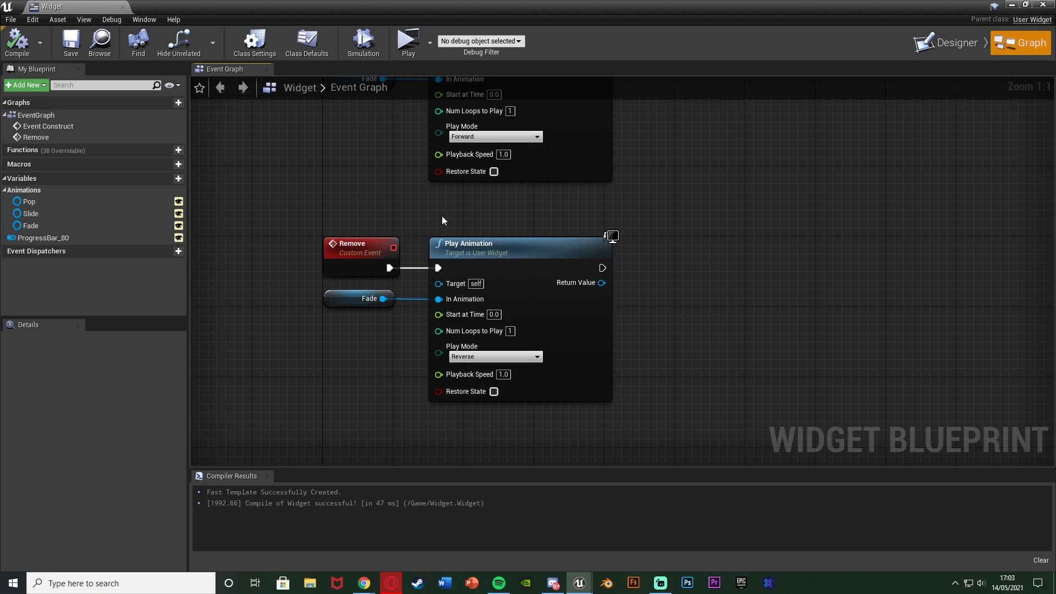
Add a Delay node after the reversed Play Animation node and set its duration to 0.3
right_drag(441, 216, 610, 362)
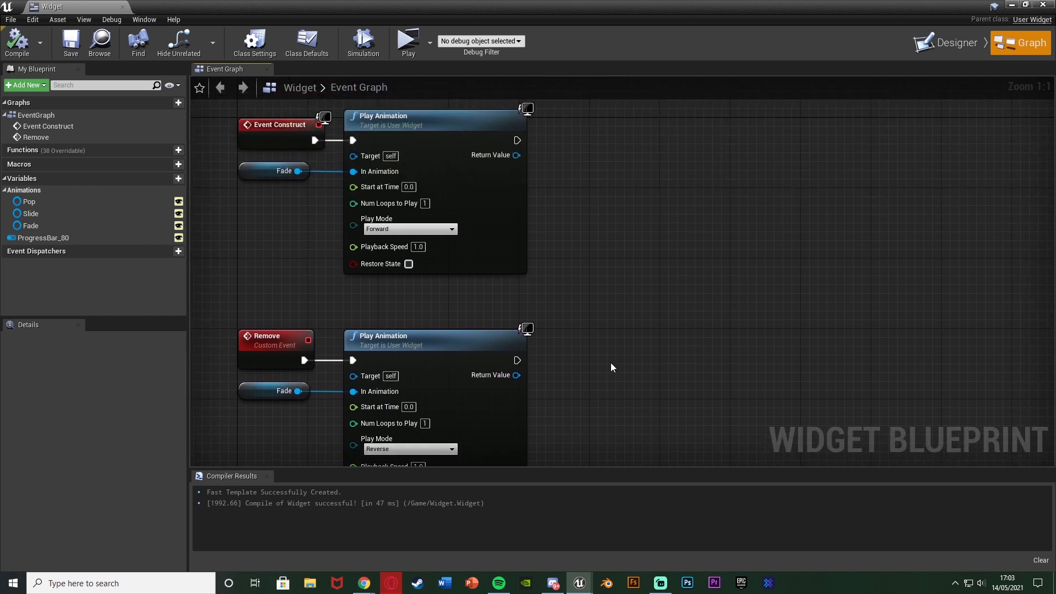
click(551, 351)
drag(555, 369, 517, 360)
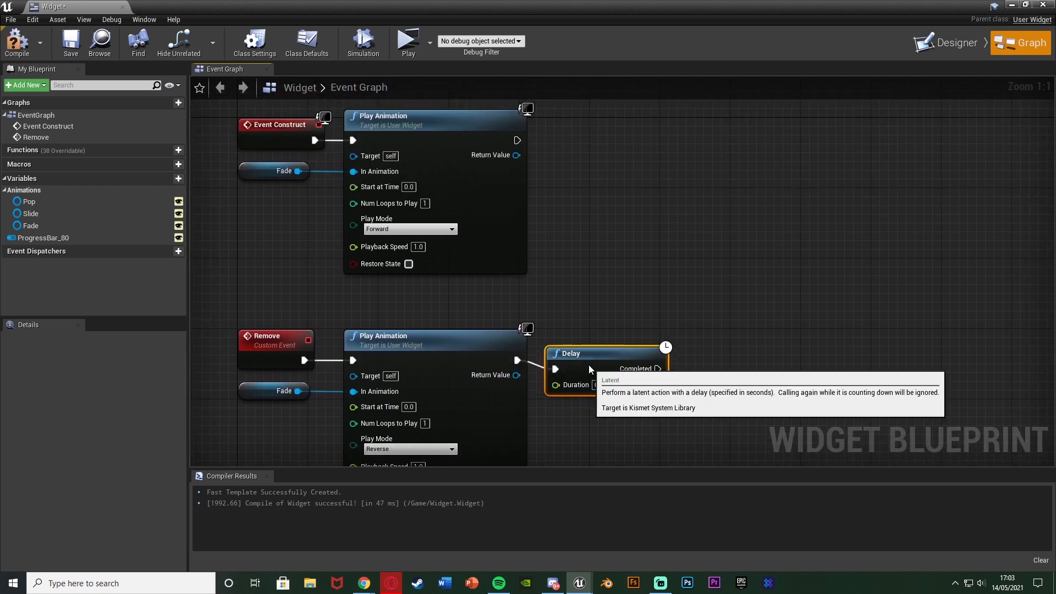
drag(589, 365, 589, 357)
click(599, 376)
text(0.3)
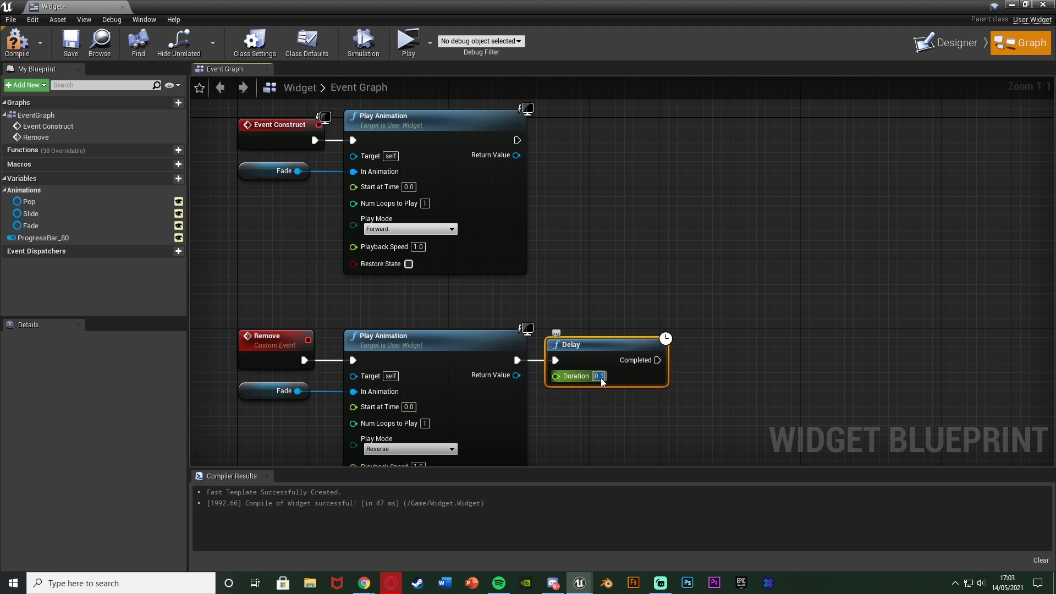
Add a Remove from Parent node connected to the Delay node's Completed output
right_drag(602, 382, 622, 274)
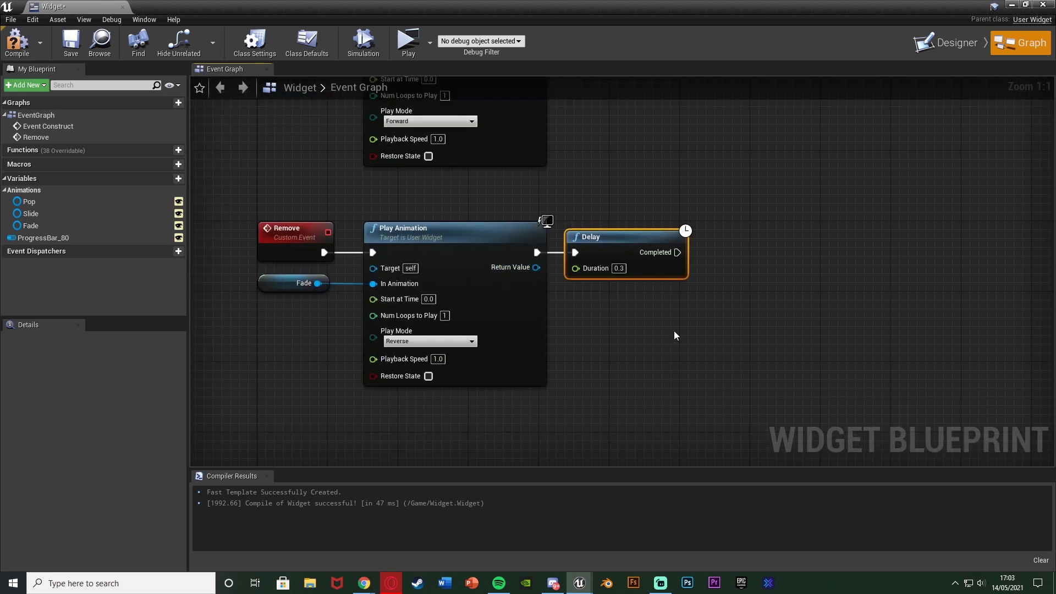
drag(677, 252, 703, 253)
text(remove from p)
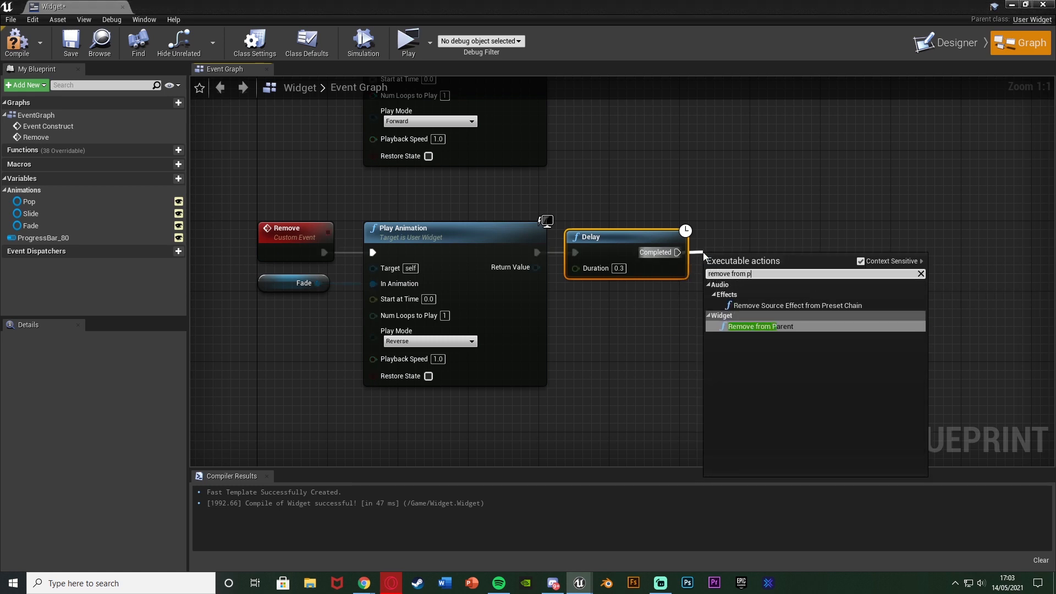
key(Return)
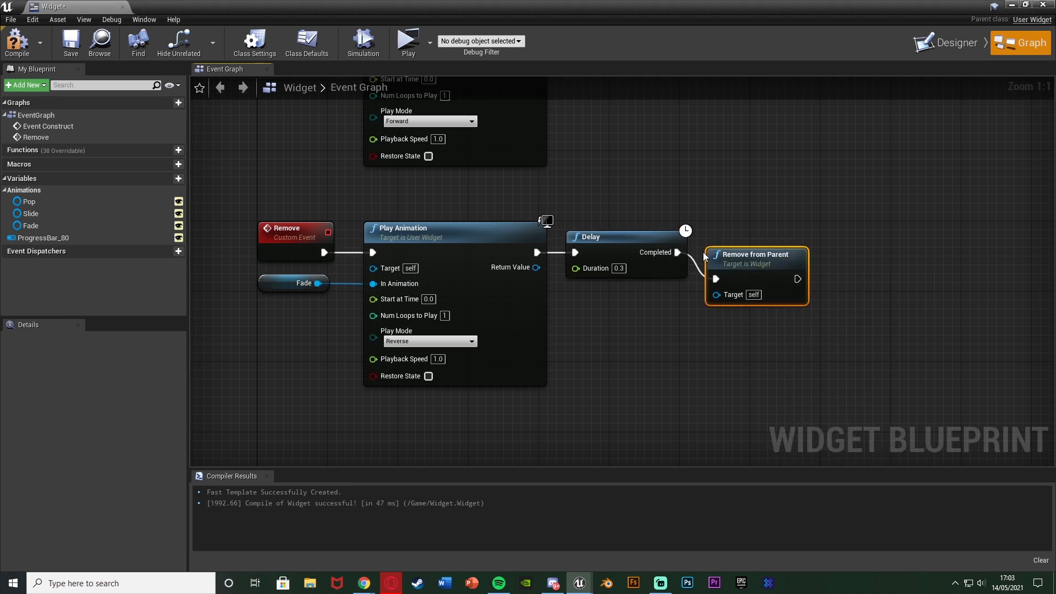
Review the Event Construct and Remove node chains, and compile and save the widget
right_drag(305, 189, 321, 349)
drag(338, 124, 464, 278)
click(332, 340)
right_drag(331, 340, 333, 210)
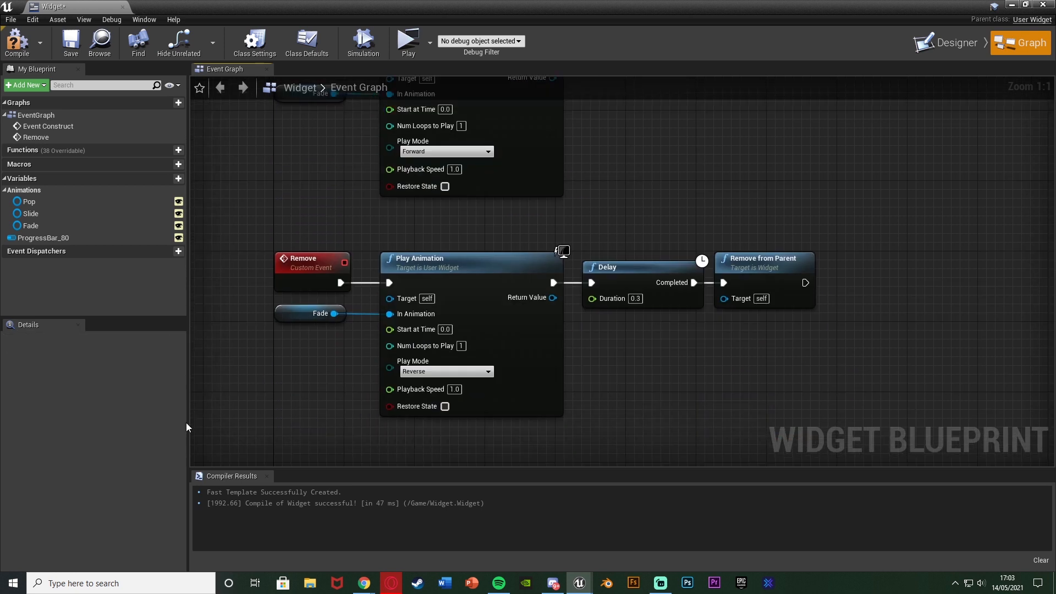
drag(223, 420, 583, 217)
click(615, 244)
right_drag(632, 333, 527, 322)
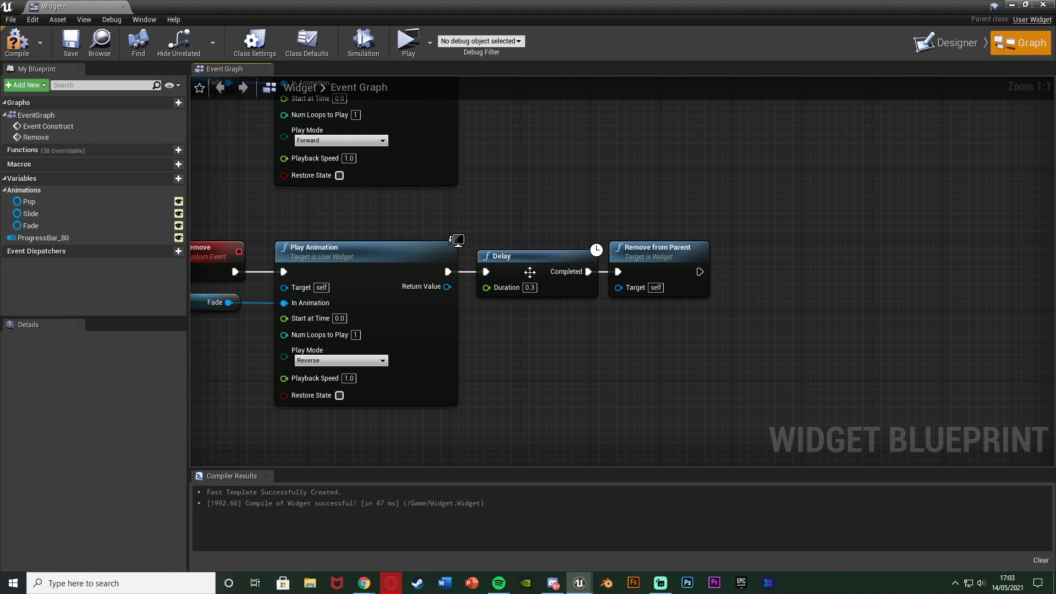
click(72, 43)
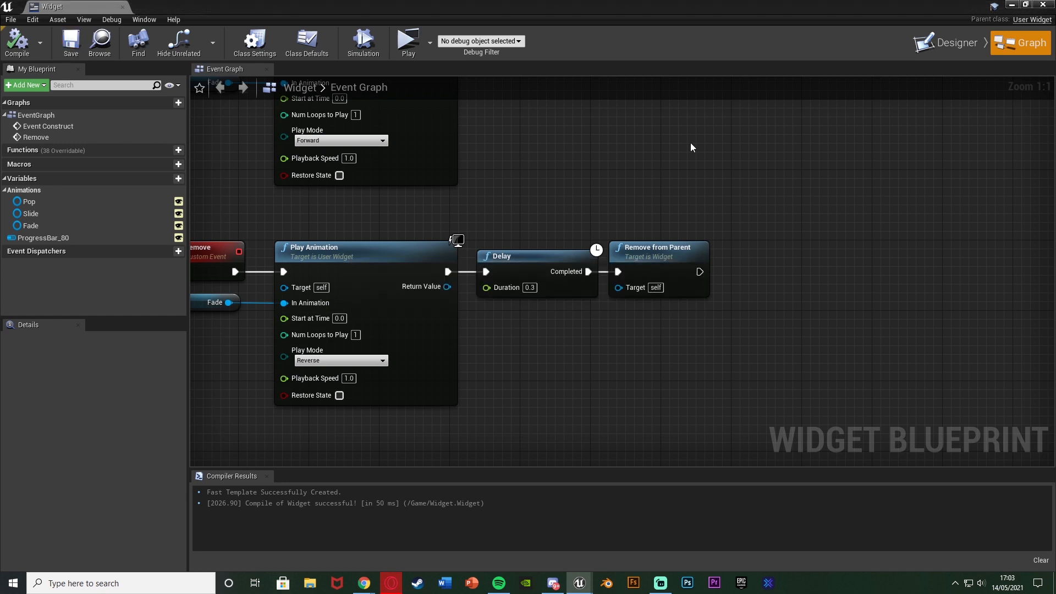
Try the Pop animation in place of Fade as the input of both Play Animation nodes
right_drag(391, 197, 539, 300)
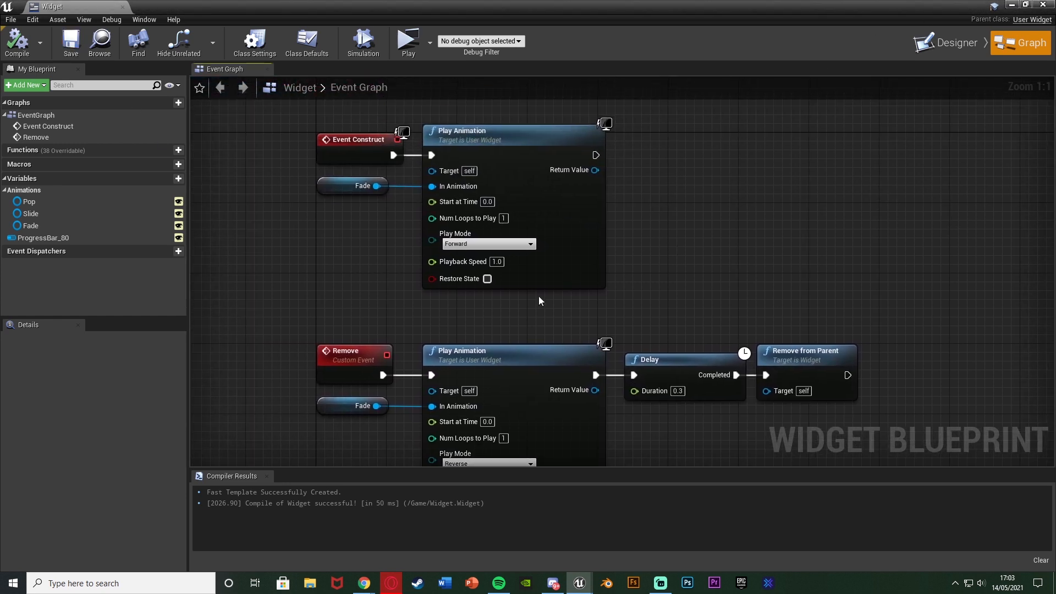
right_drag(394, 299, 339, 256)
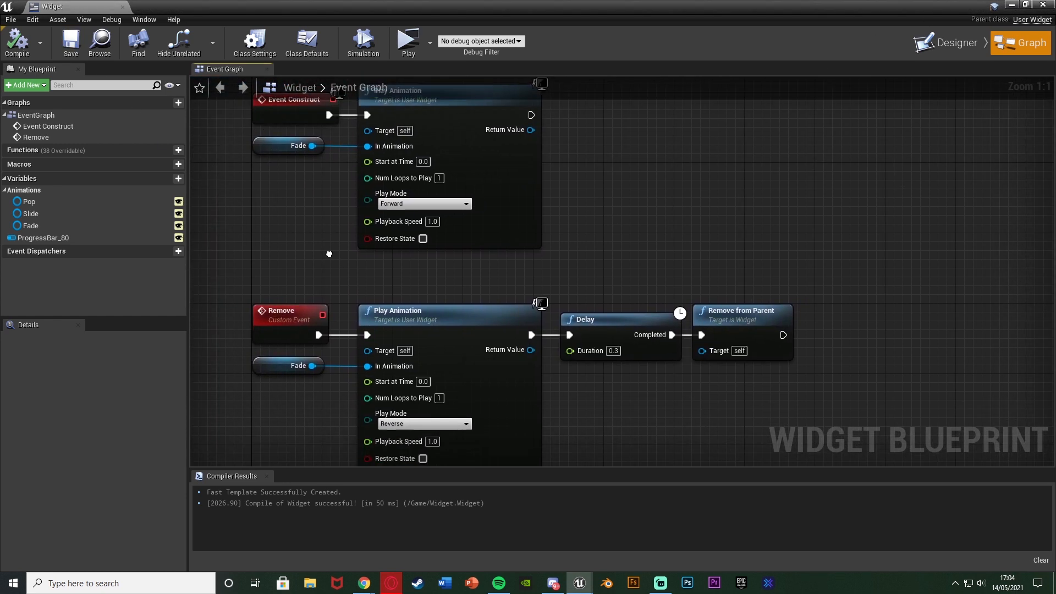
key(ctrl+z)
drag(38, 205, 290, 231)
right_drag(290, 231, 290, 104)
drag(29, 202, 322, 325)
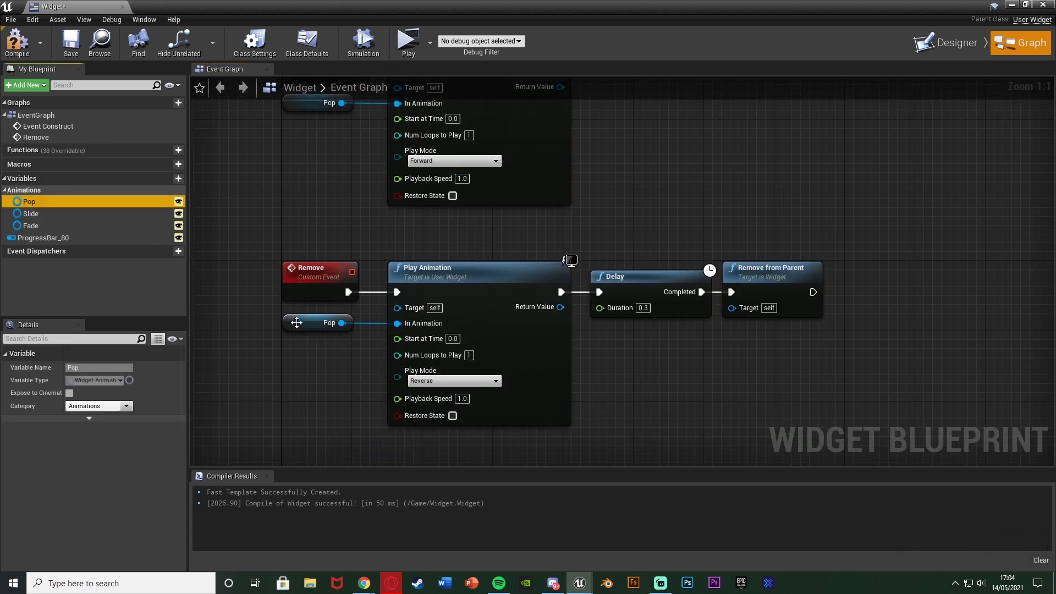
right_drag(333, 183, 325, 282)
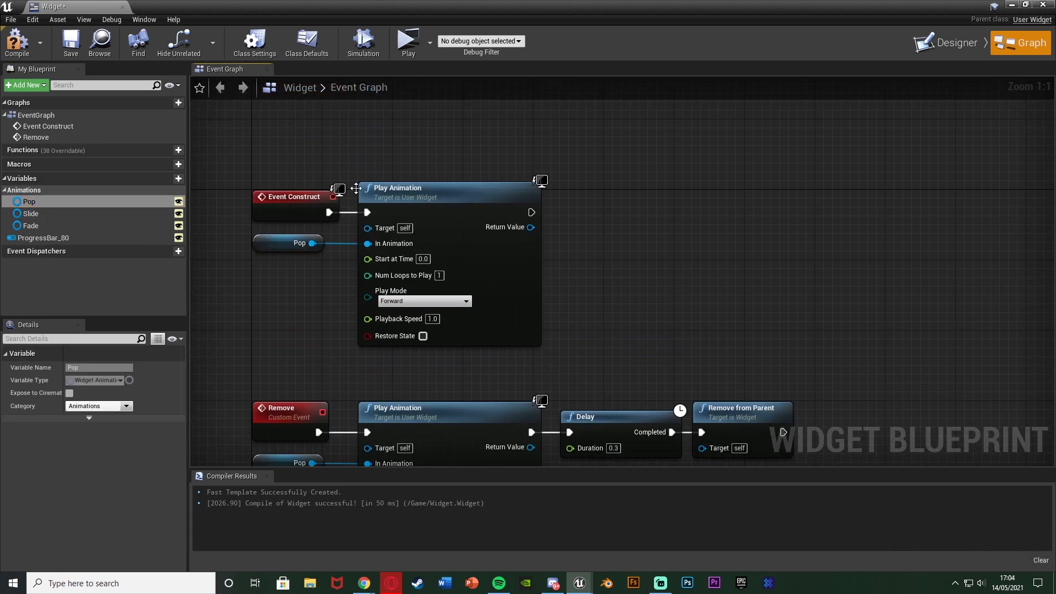
right_drag(440, 297, 433, 175)
Undo the swaps from Fade to Pop on both Play Animation nodes
click(358, 271)
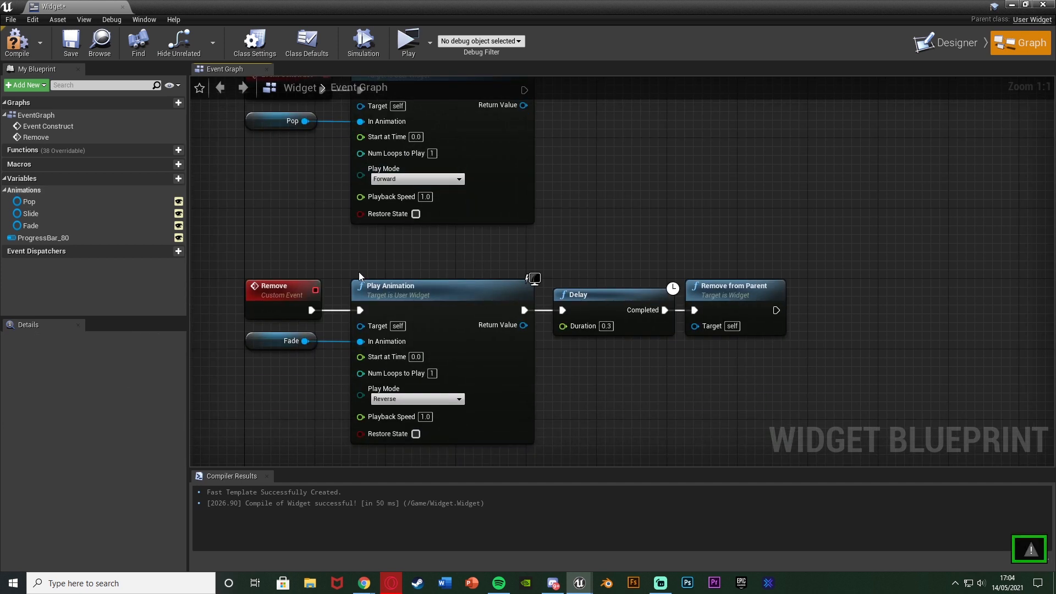
key(ctrl+z)
key(ctrl+z)
right_drag(358, 269, 343, 295)
scroll(369, 306, down, 1)
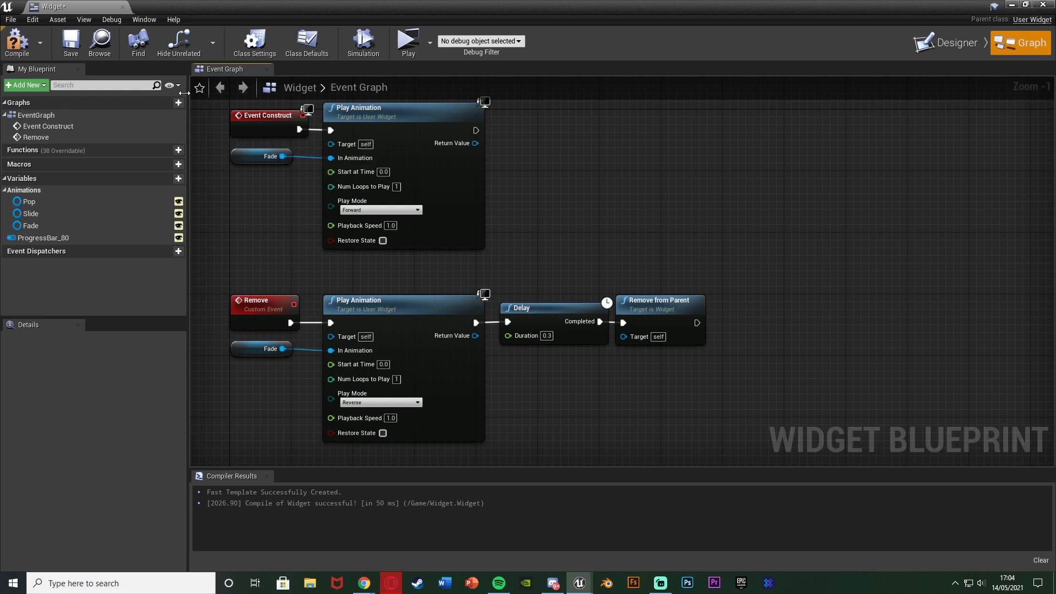
Compile and save the widget with its Fade-based Event Construct and Remove chains
click(21, 41)
click(70, 41)
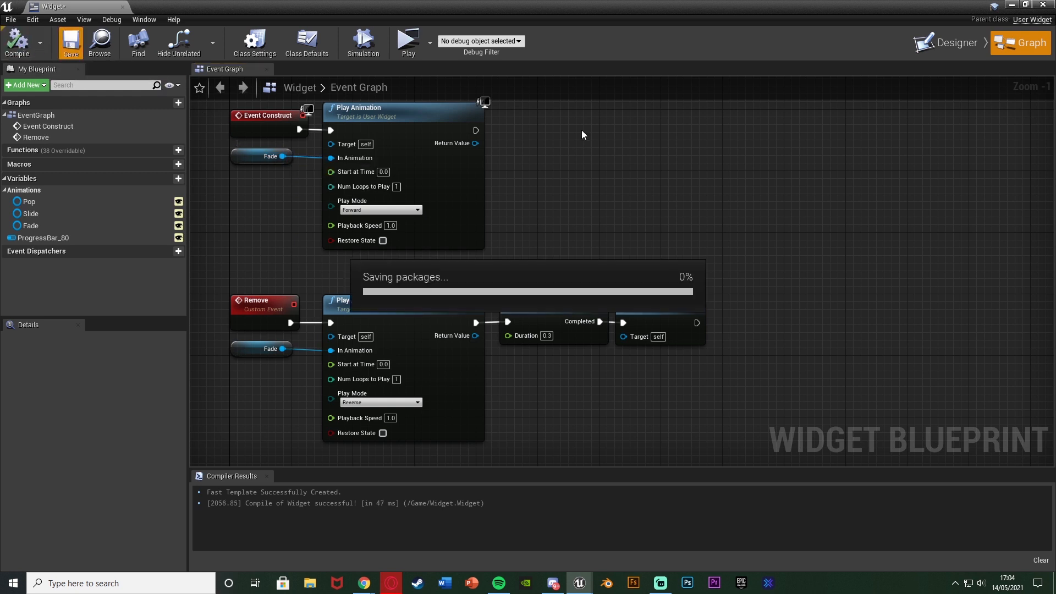
Open the ThirdPersonCharacter blueprint from the Blueprints folder of ThirdPersonBP
click(1015, 5)
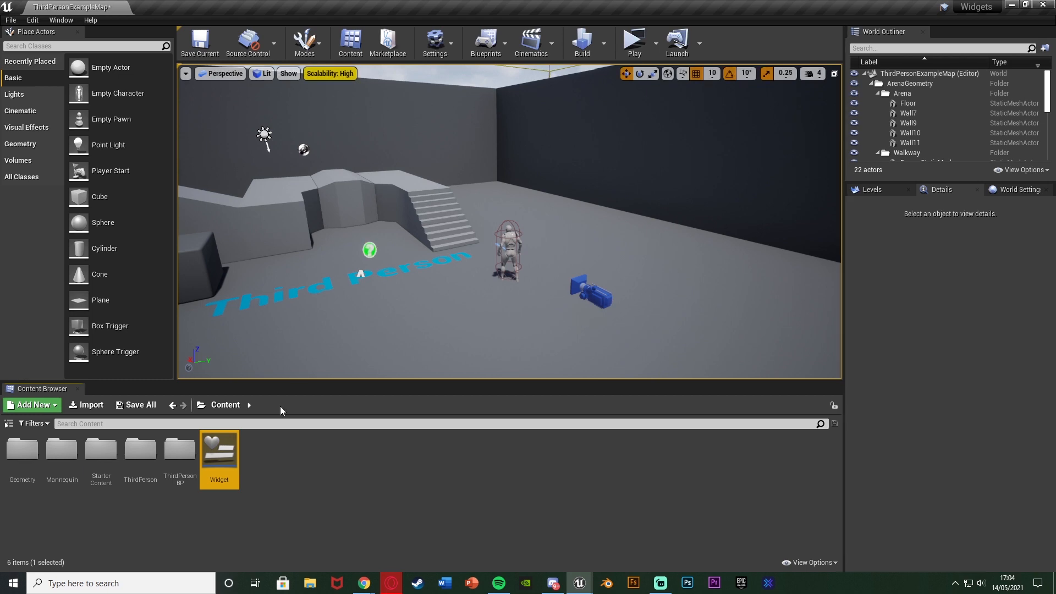
double_click(177, 453)
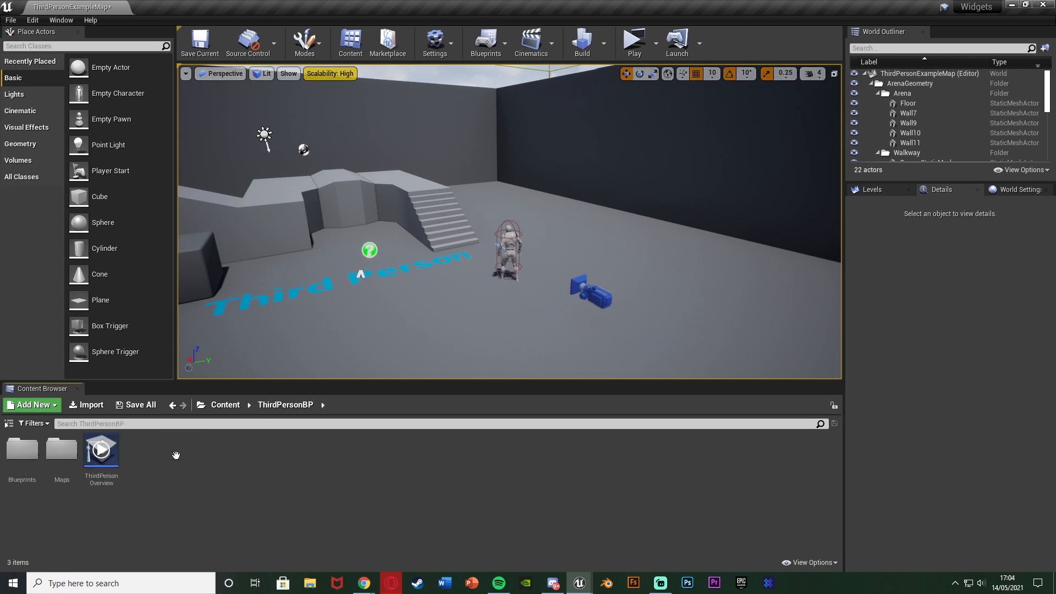
double_click(22, 450)
double_click(28, 461)
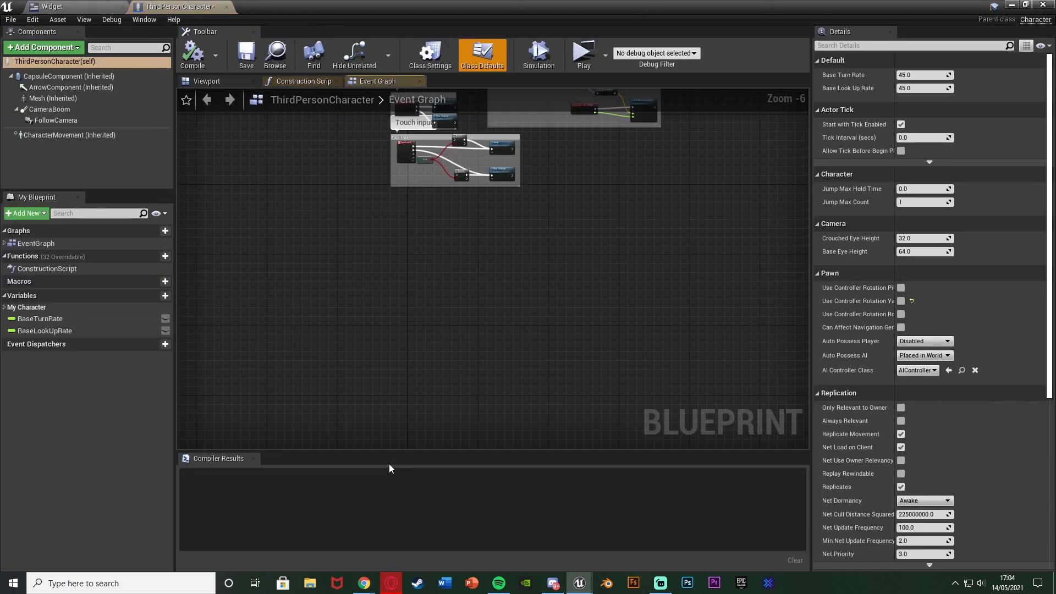
Add a keyboard 1 event in an empty area of the event graph and connect its Pressed output to a Flip Flop node
right_drag(375, 212, 384, 263)
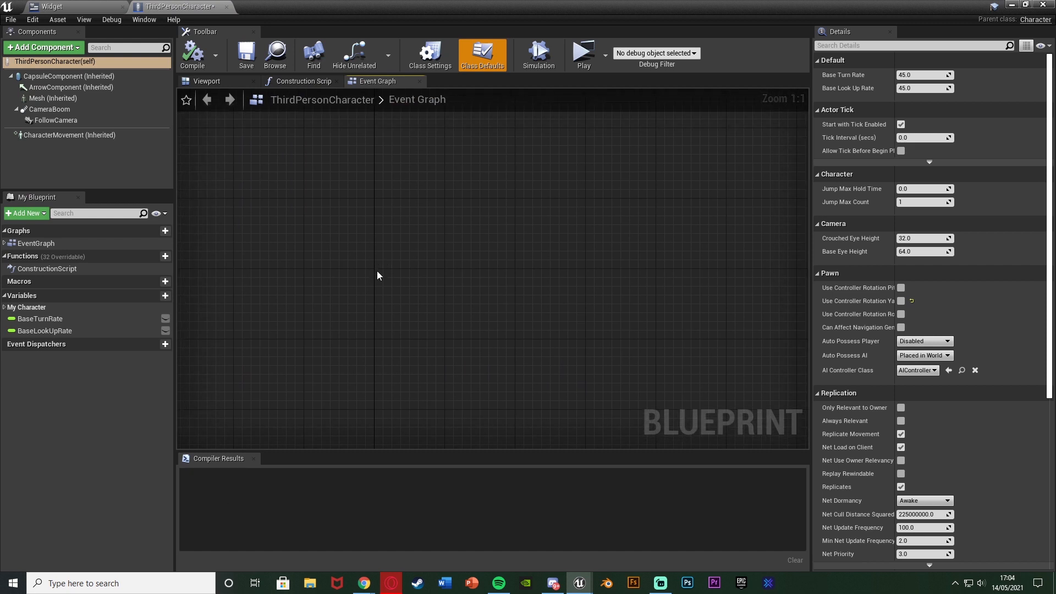
right_click(377, 272)
text(1 keyb)
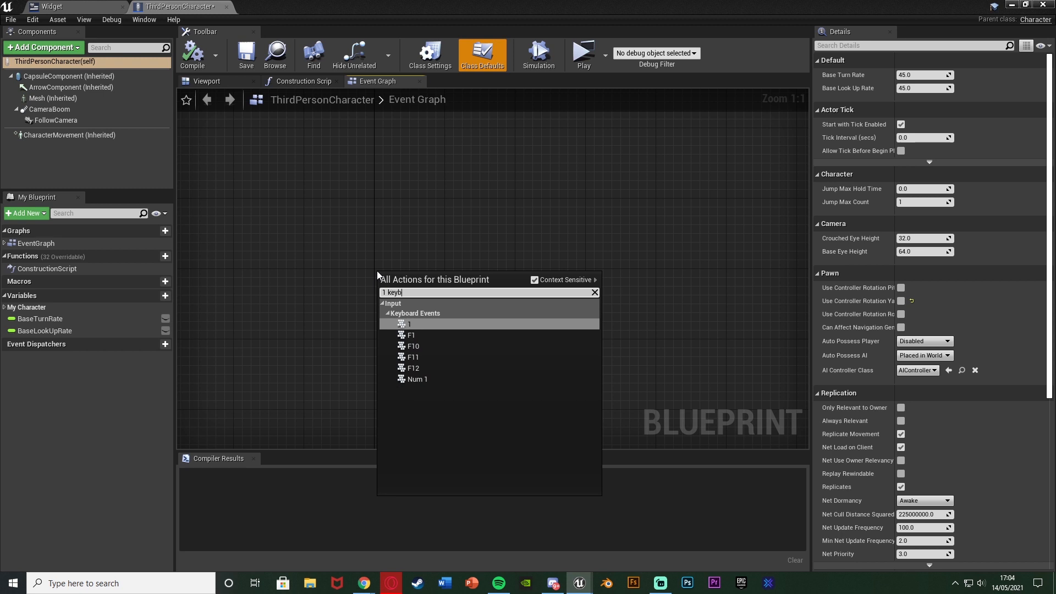
key(Return)
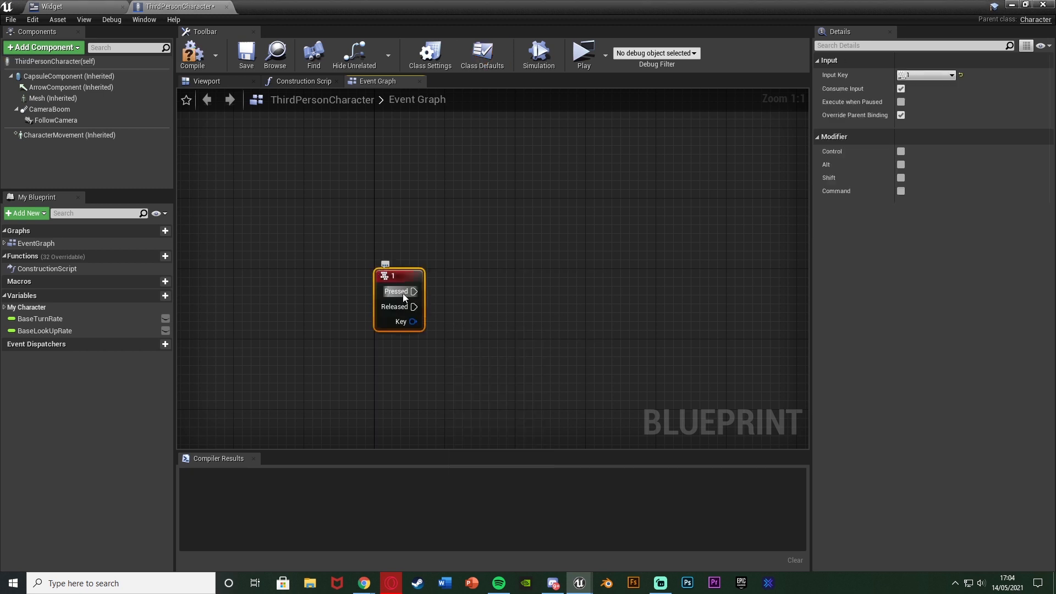
drag(404, 297, 460, 289)
text(flip)
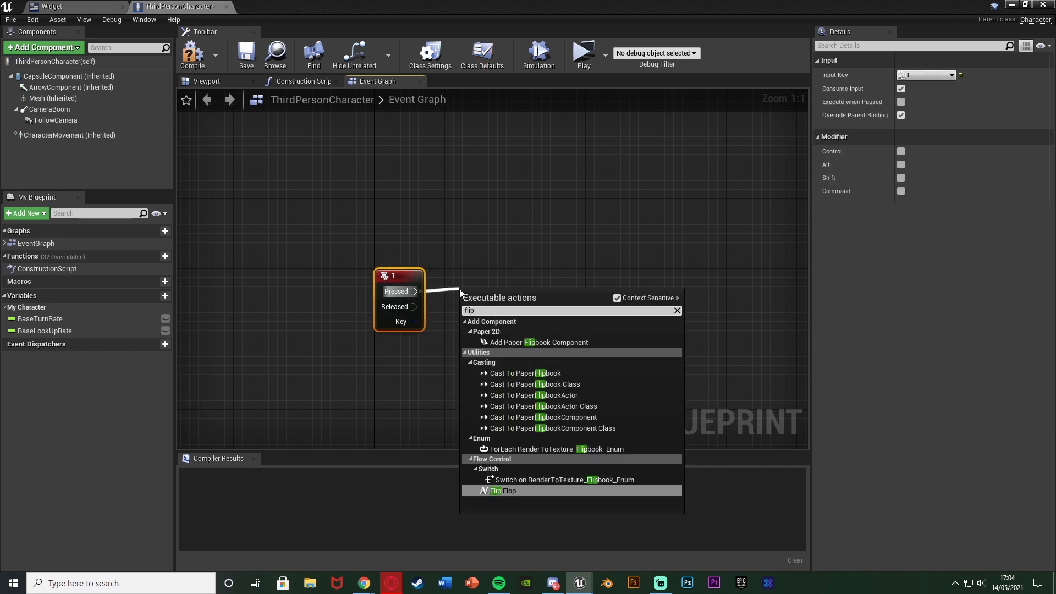
key(Return)
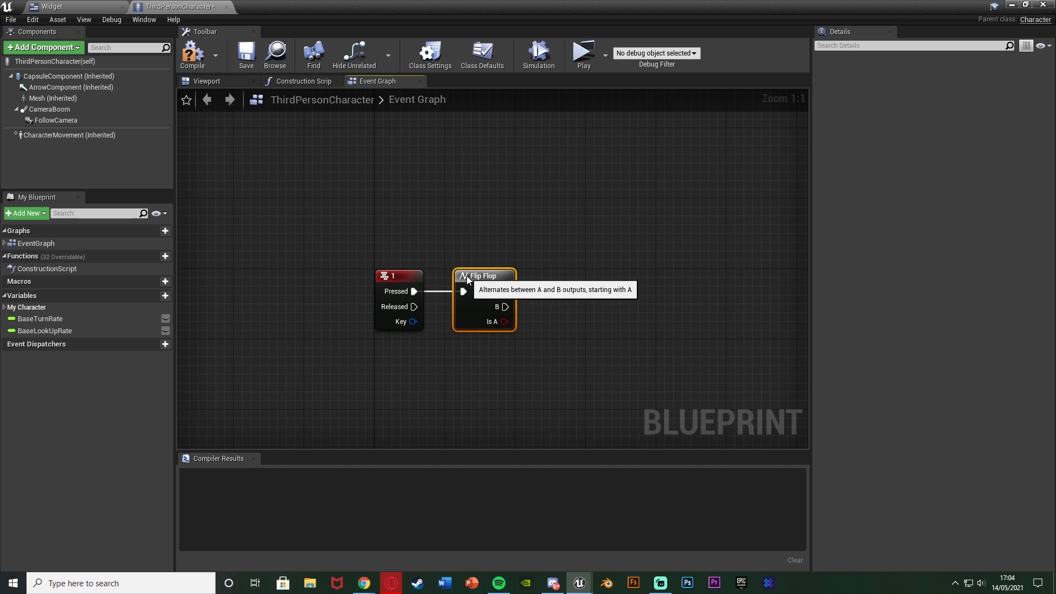
Add a Create Widget node on the Flip Flop's A output and set its class to Widget
drag(464, 275, 536, 290)
text(creat)
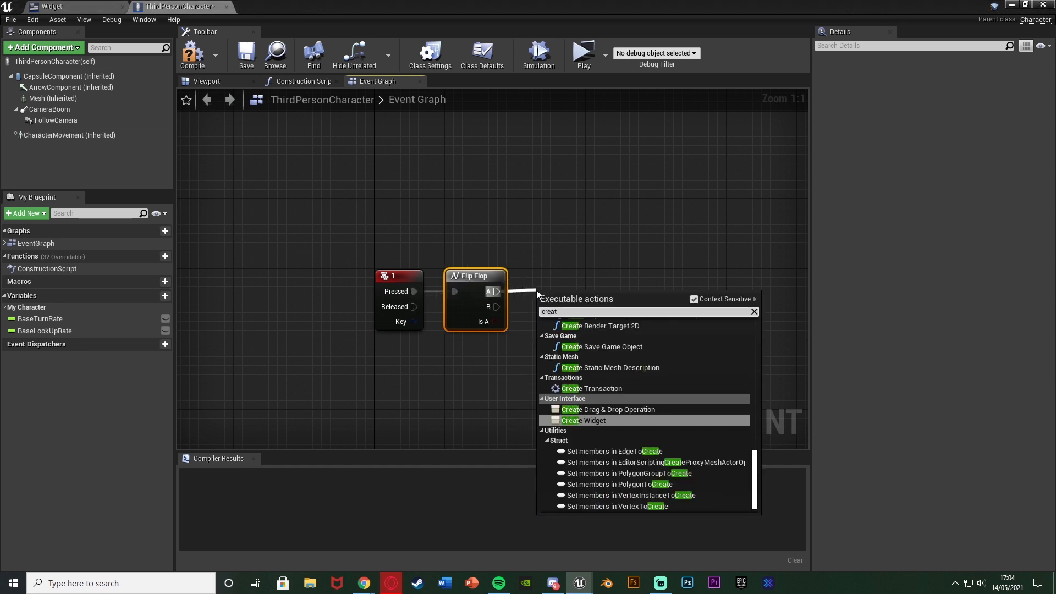
key(Return)
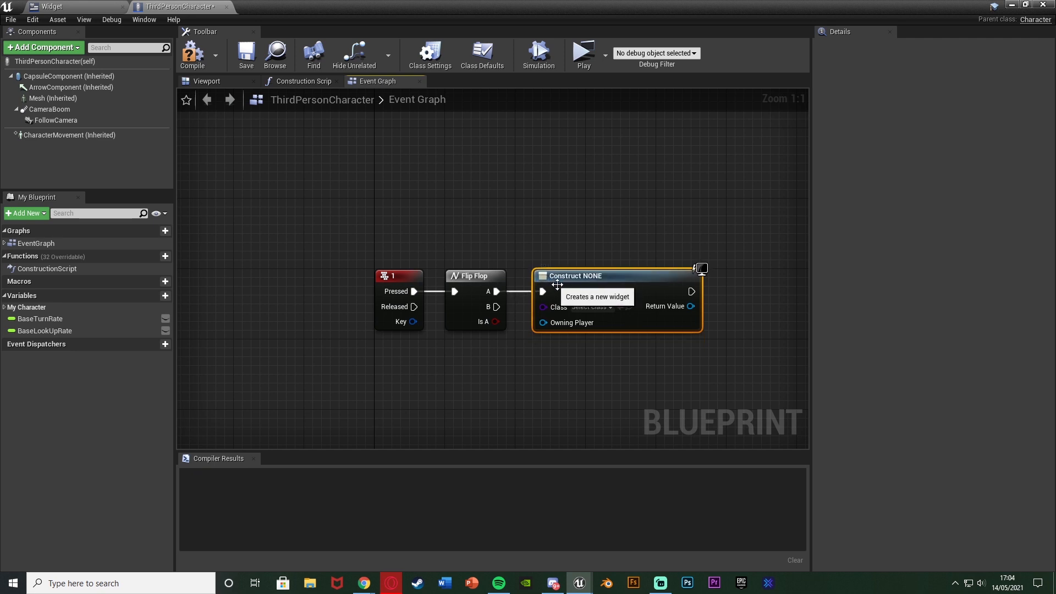
right_drag(557, 285, 374, 266)
click(408, 289)
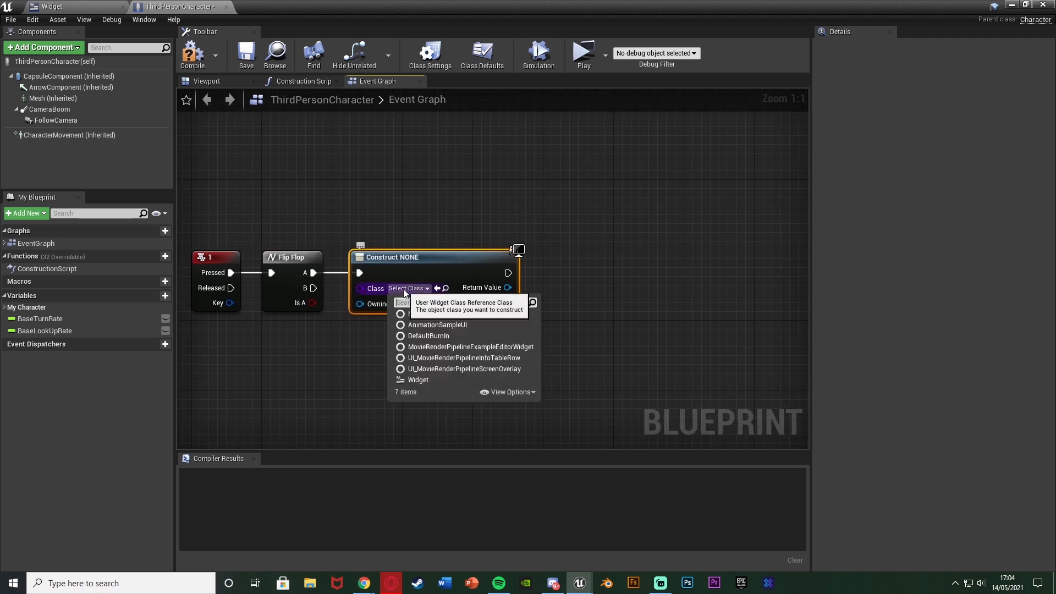
click(418, 380)
Add an Add to Viewport node from the Create Widget return value and align it with the chain
drag(492, 288, 506, 289)
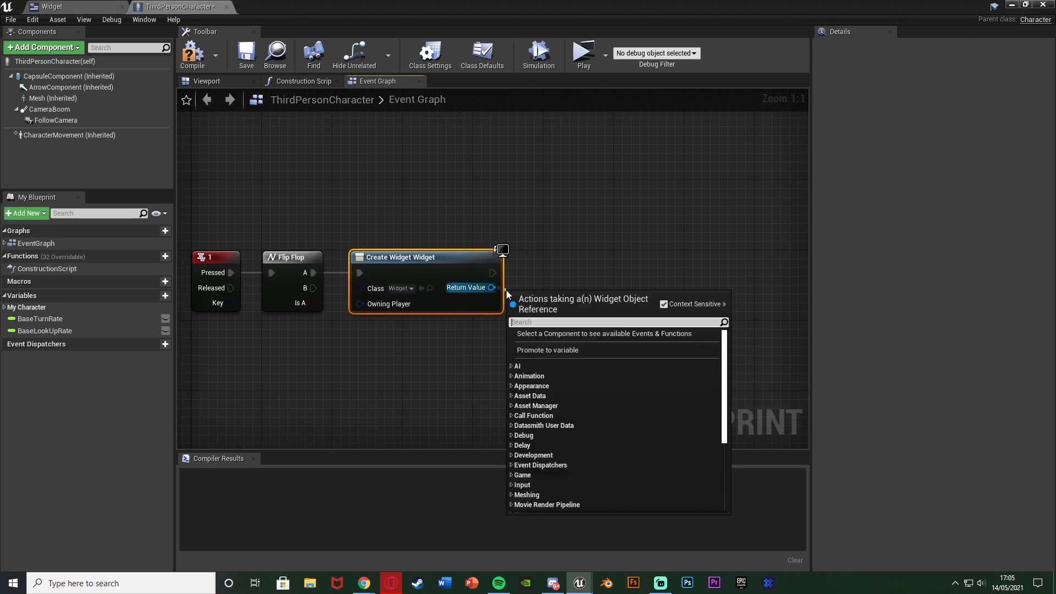
text(add to)
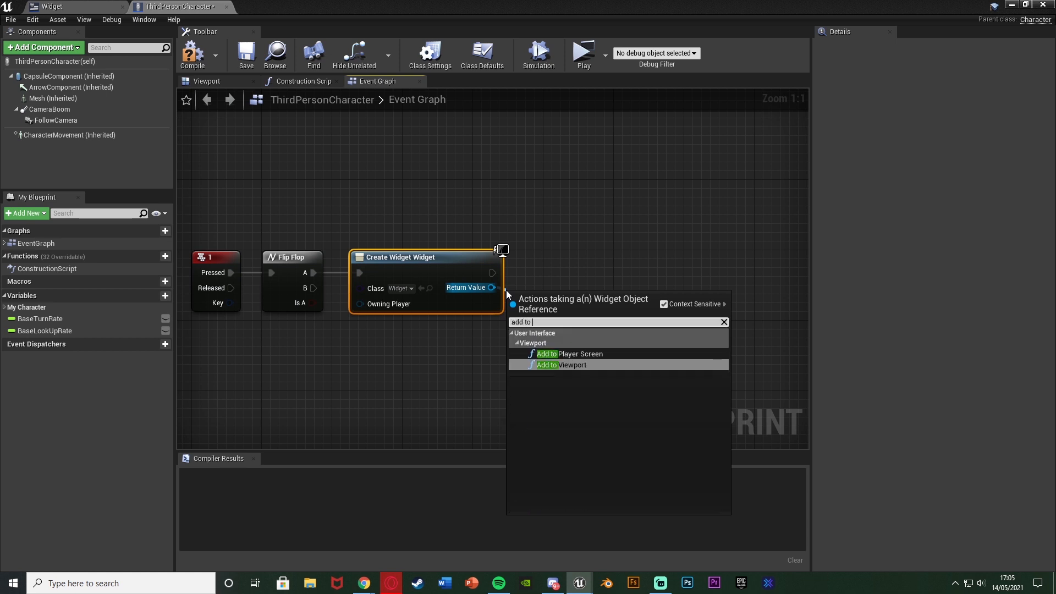
key(Return)
drag(548, 311, 557, 259)
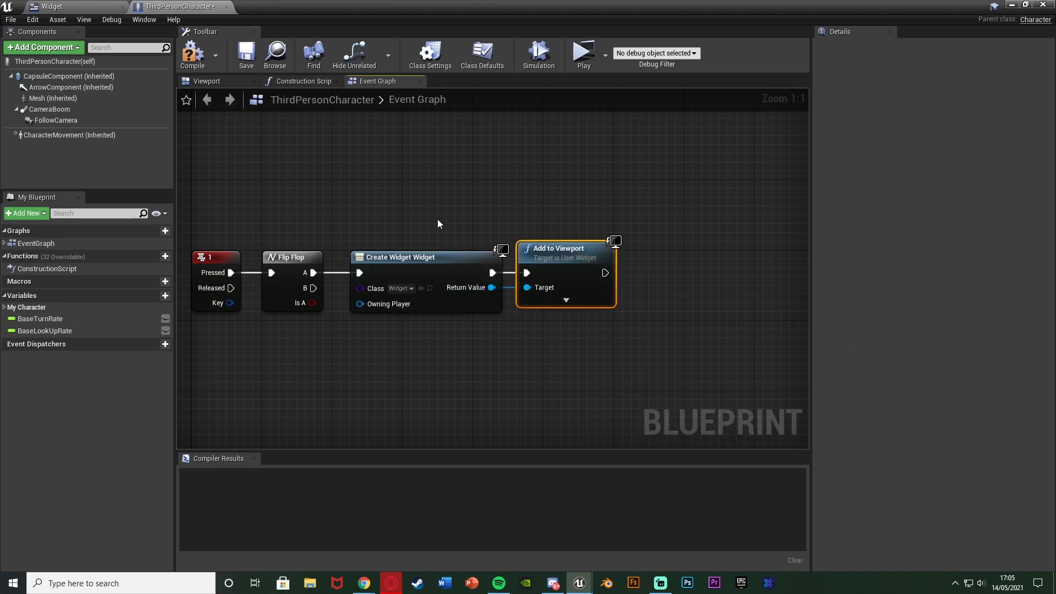
click(435, 329)
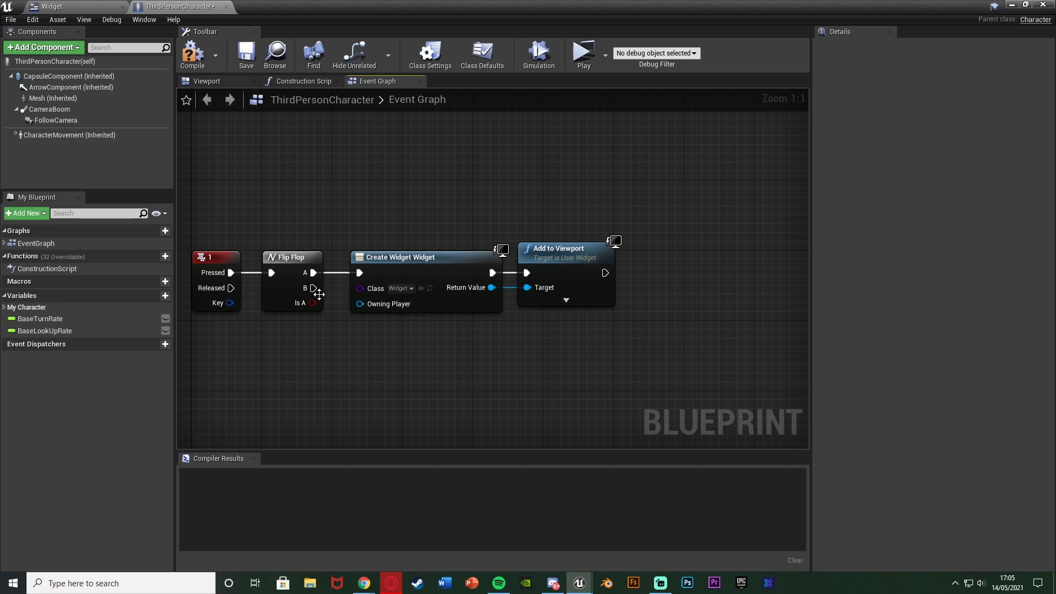
Call the widget's Remove event from the Create Widget return value and run it from the Flip Flop's B output
drag(313, 288, 374, 385)
click(301, 385)
drag(491, 287, 447, 385)
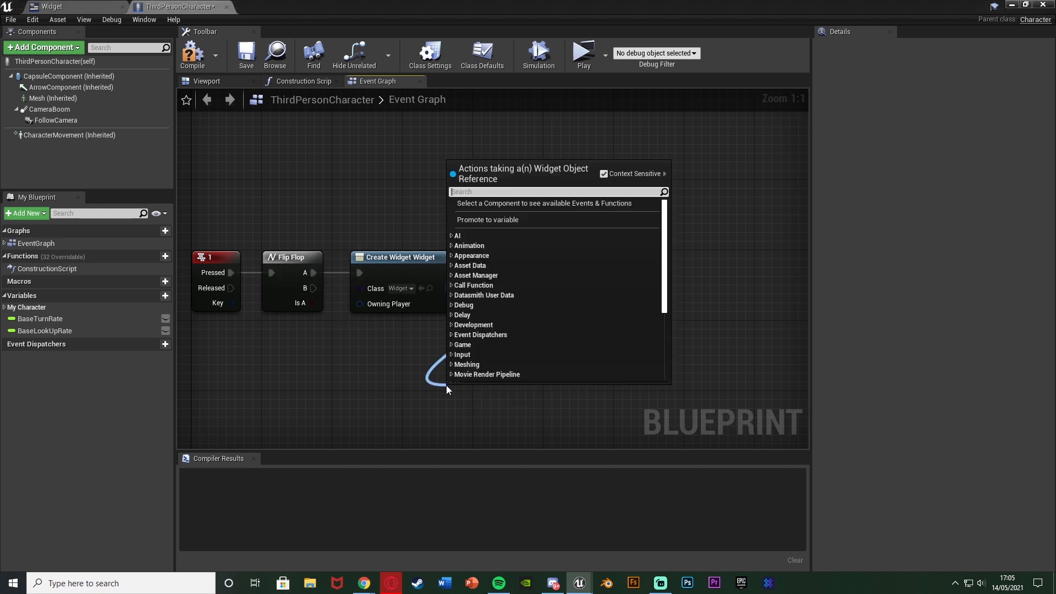
text(remove)
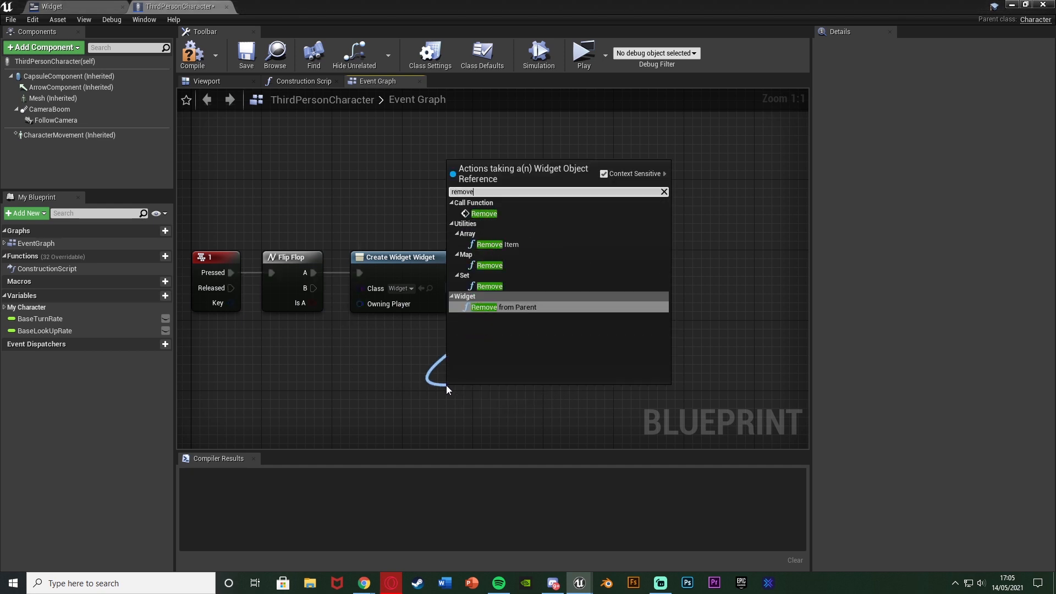
click(485, 214)
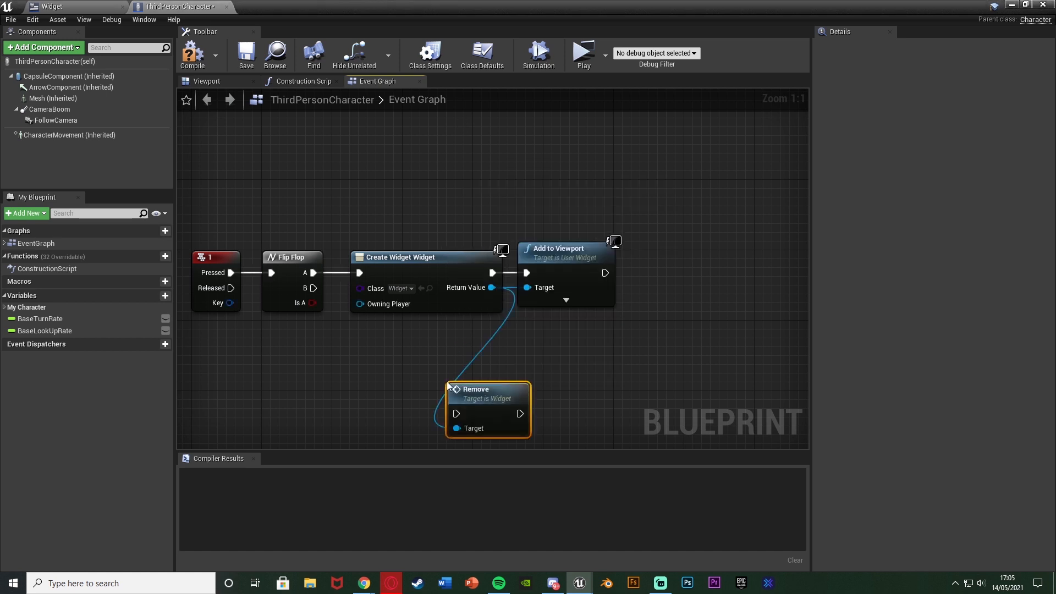
drag(496, 394, 315, 289)
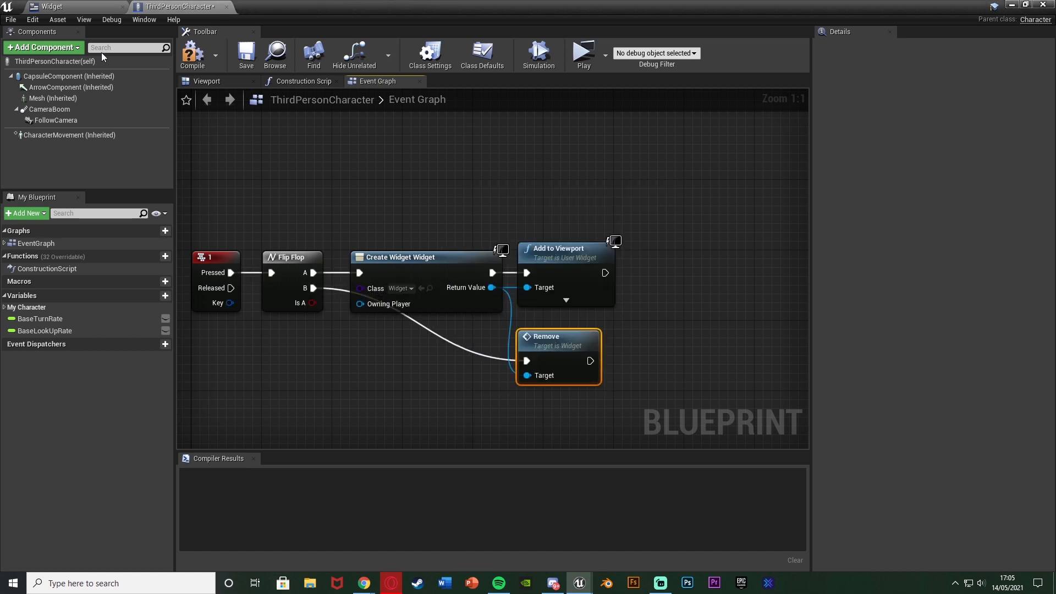
Compile and save the ThirdPersonCharacter blueprint, and run the pending autosave immediately
click(192, 53)
click(246, 53)
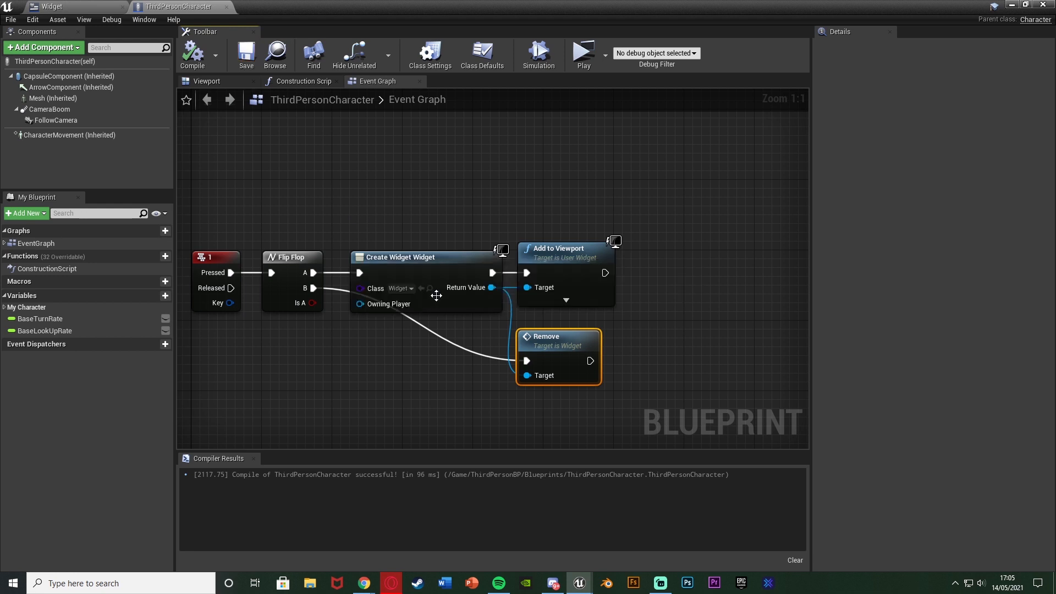
right_drag(437, 295, 433, 325)
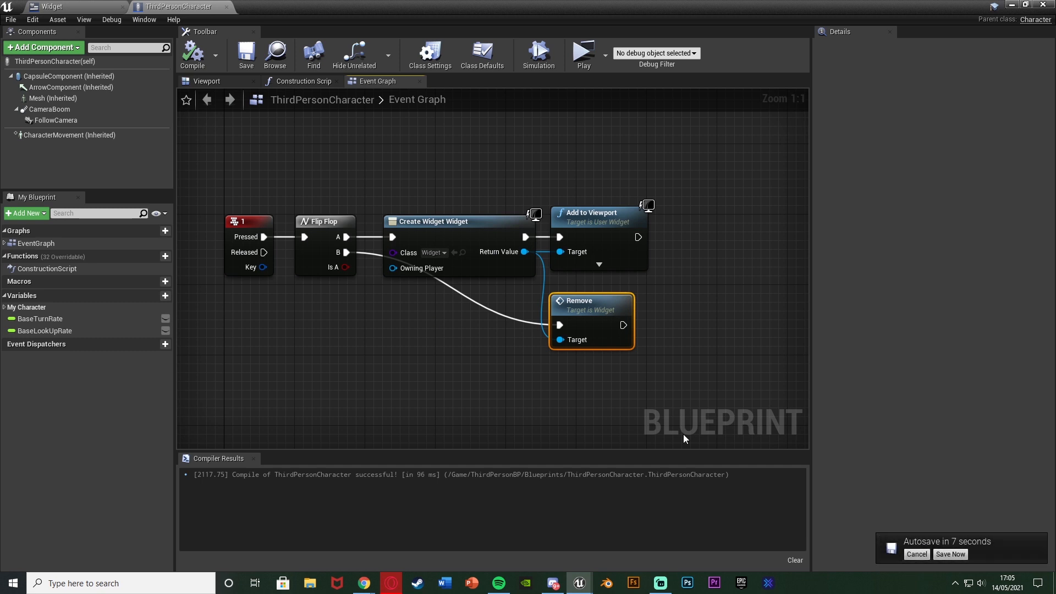
click(942, 553)
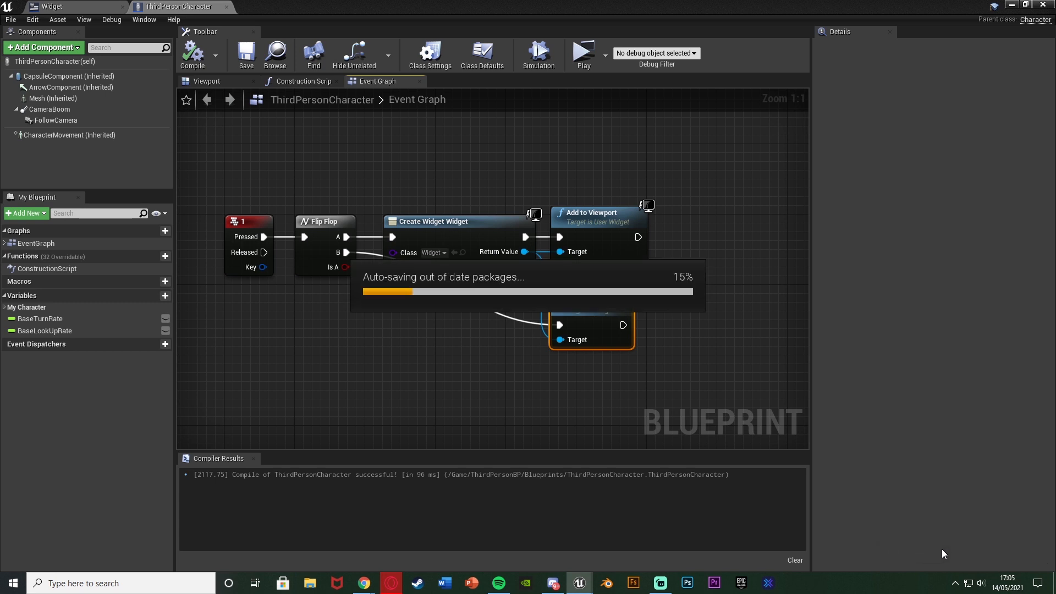
Play the level and toggle the widget to preview its Fade animation in the game, ending the session after the test
click(587, 60)
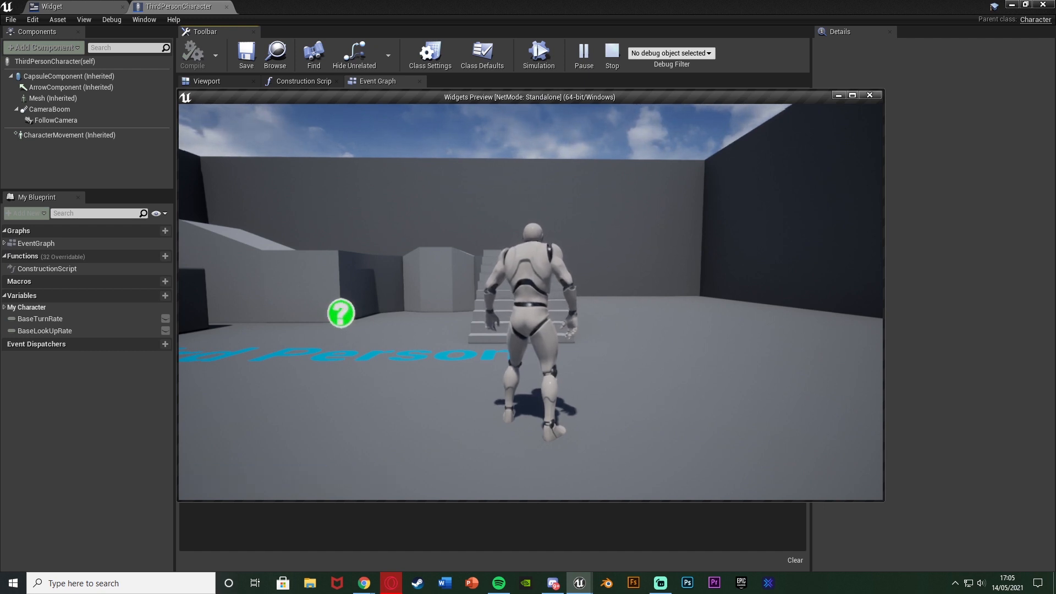
key(1)
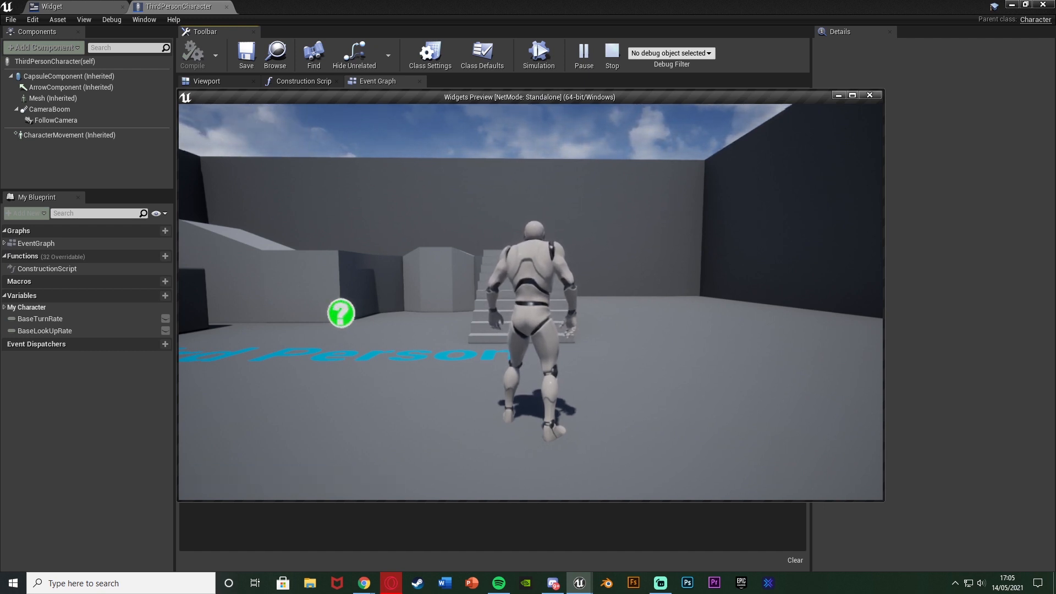
key(Escape)
In the Widget blueprint, replace Fade with the Slide animation as the input of both Play Animation nodes
click(91, 6)
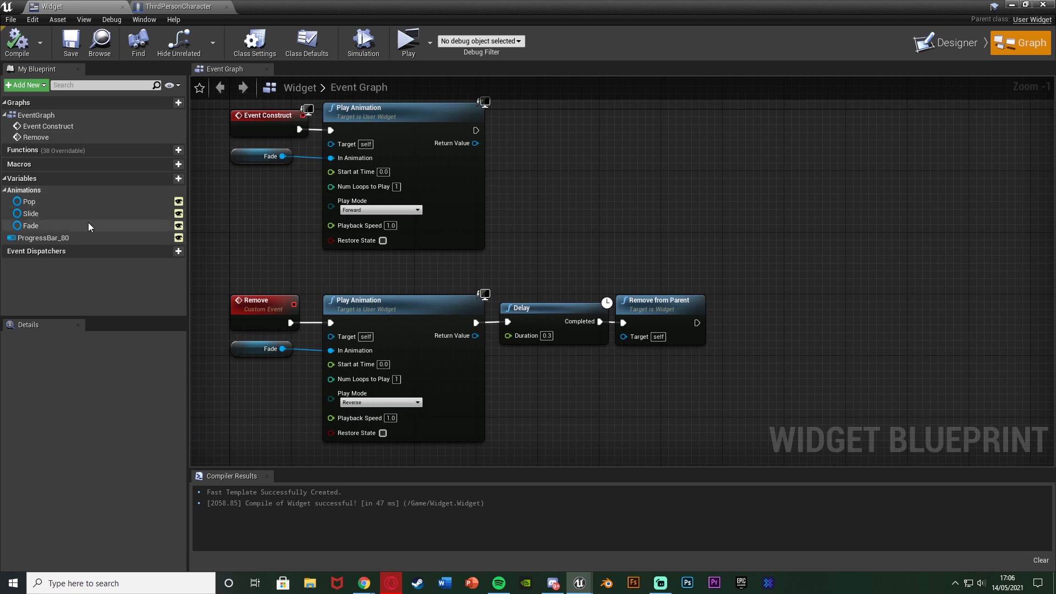
drag(64, 213, 283, 216)
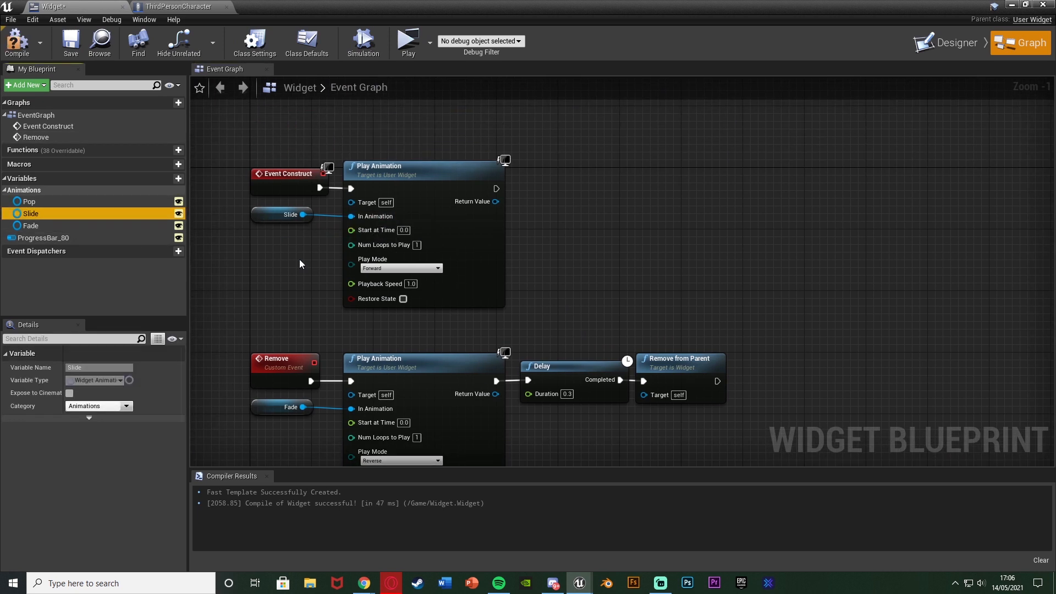
drag(77, 214, 263, 344)
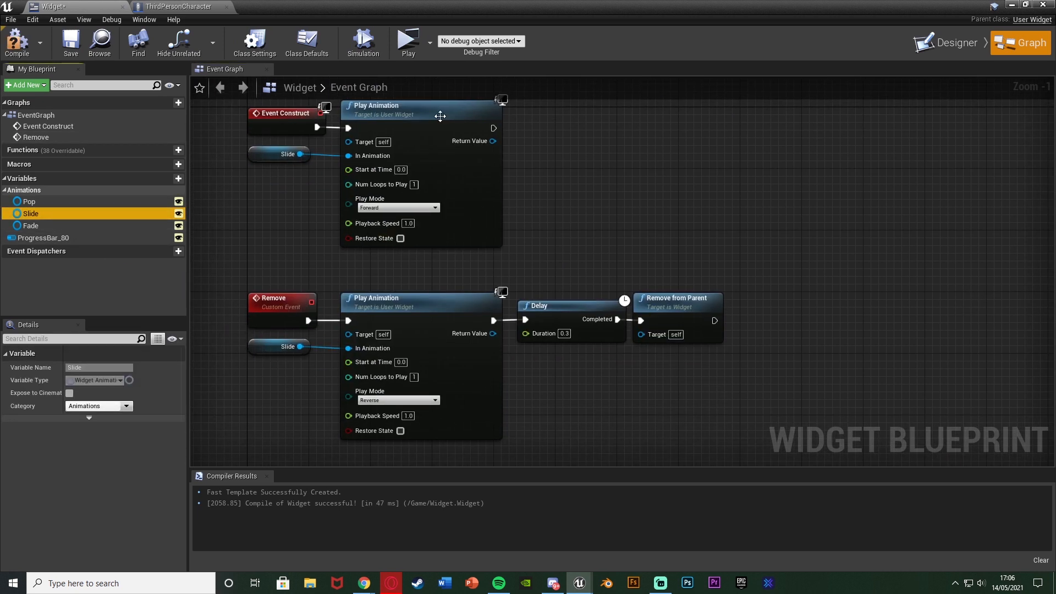
Play the level and toggle the widget repeatedly to test the Slide animation appearing and reversing
key(1)
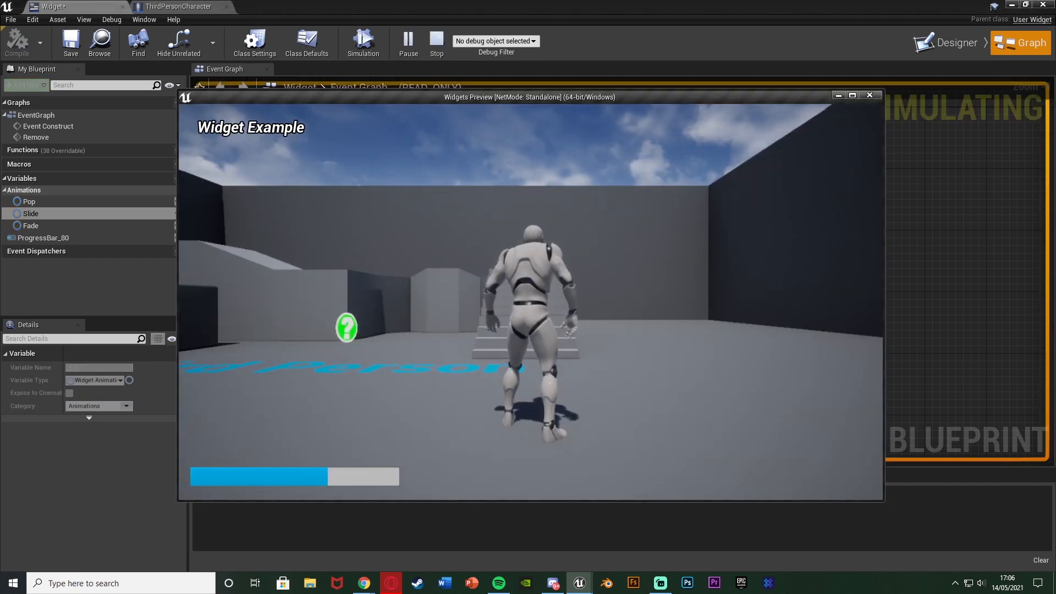
key(1)
key(1)
key(1)
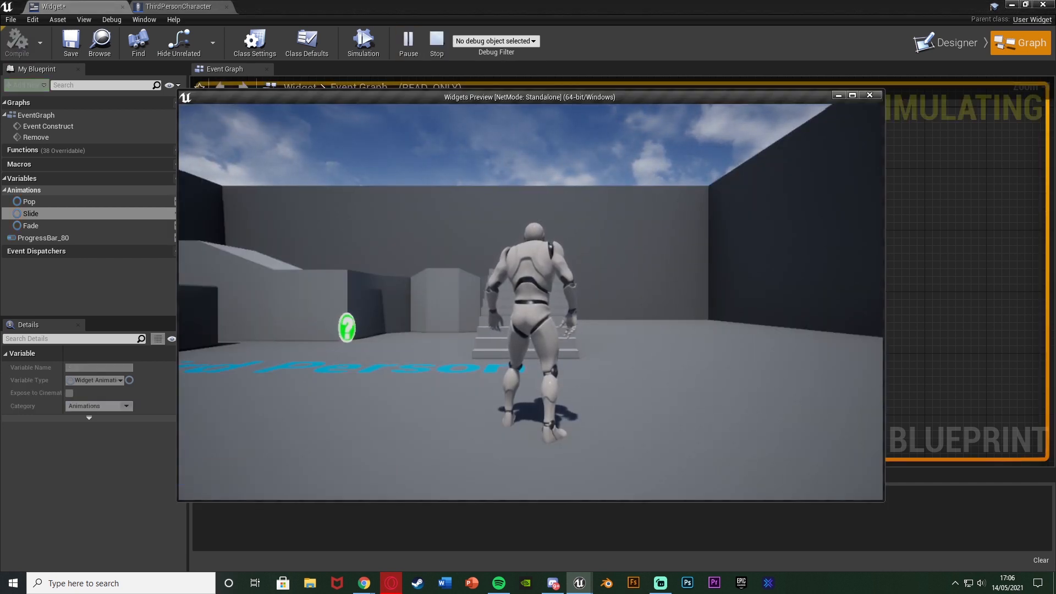
key(Escape)
Swap in the Pop animation on both Play Animation nodes and test it by toggling the widget in a play session
drag(62, 201, 258, 346)
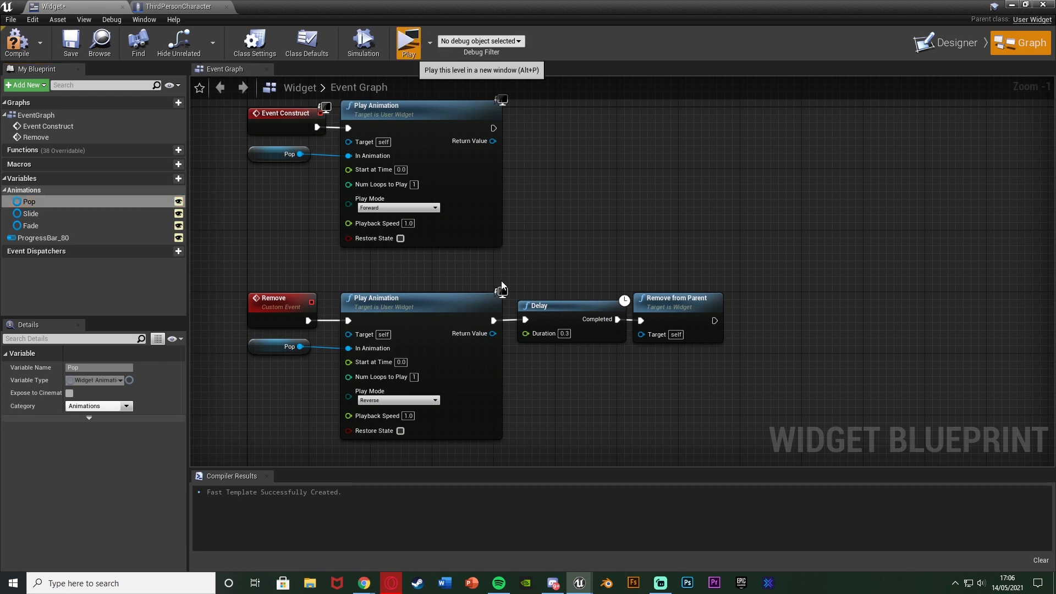
click(408, 40)
key(1)
key(1)
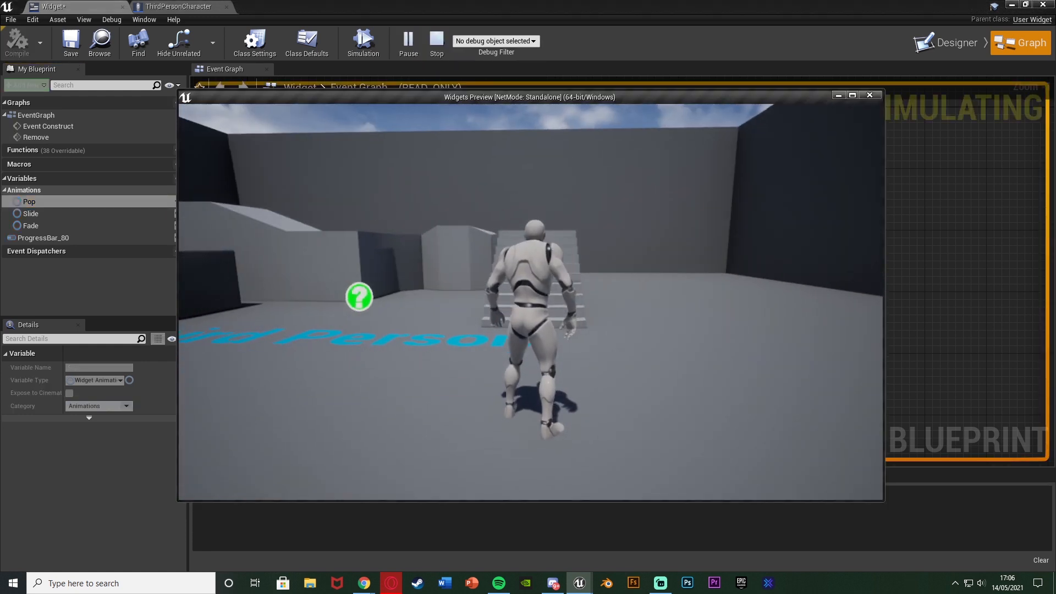
key(1)
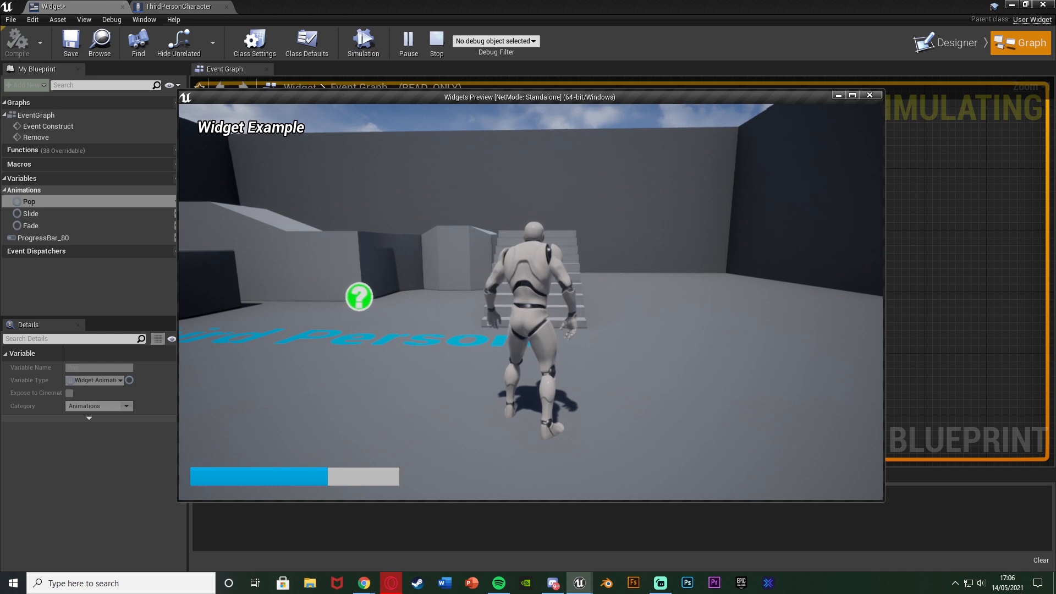
key(Escape)
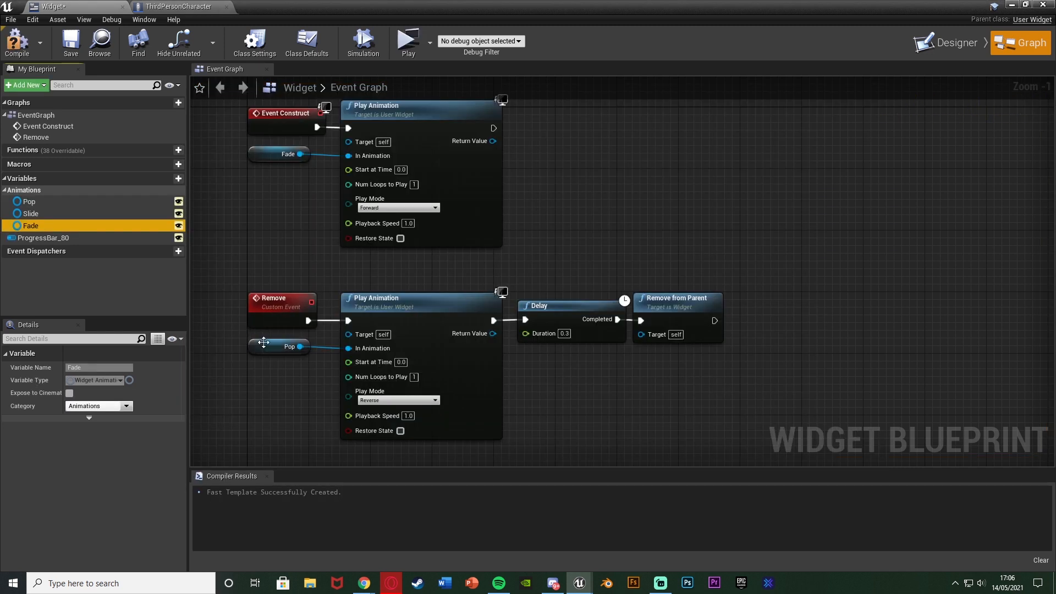
Play the level again and toggle the widget to check the Fade animation
click(408, 41)
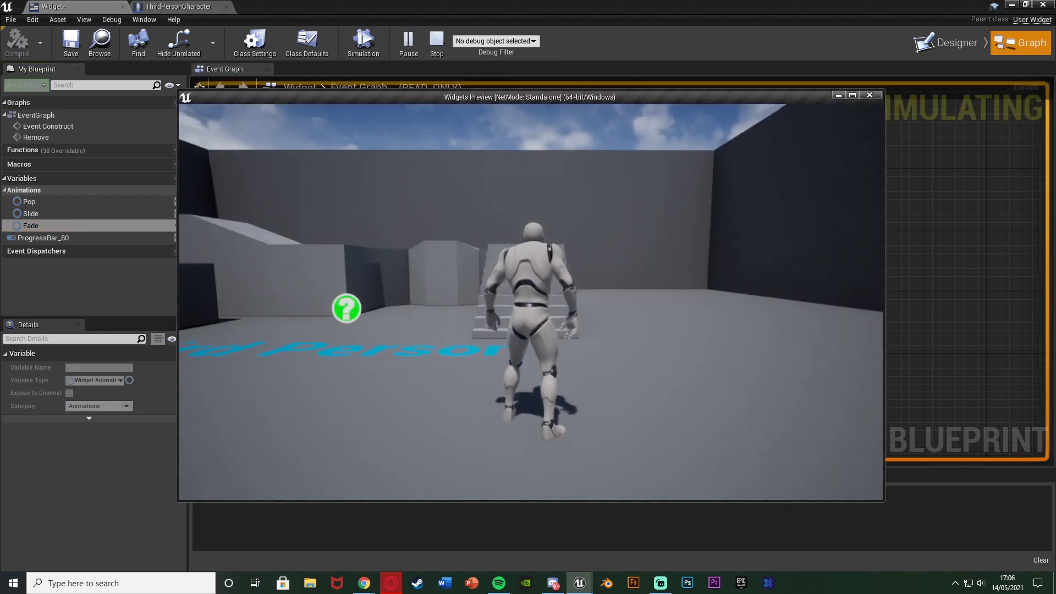
key(1)
key(2)
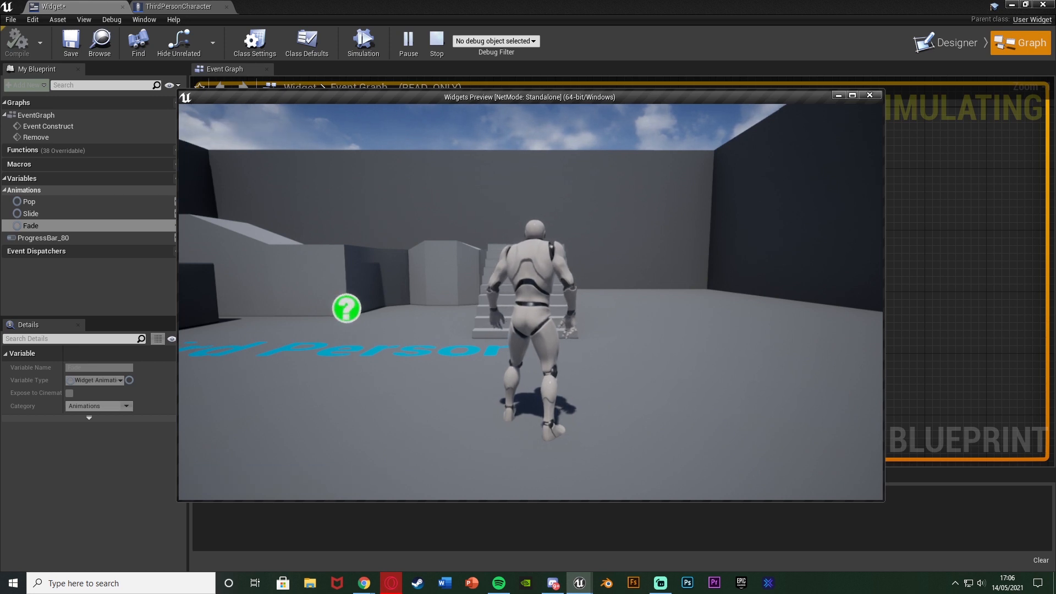
Toggle the widget on and off while moving the character around to test the Fade animation, and end the play session
key(1)
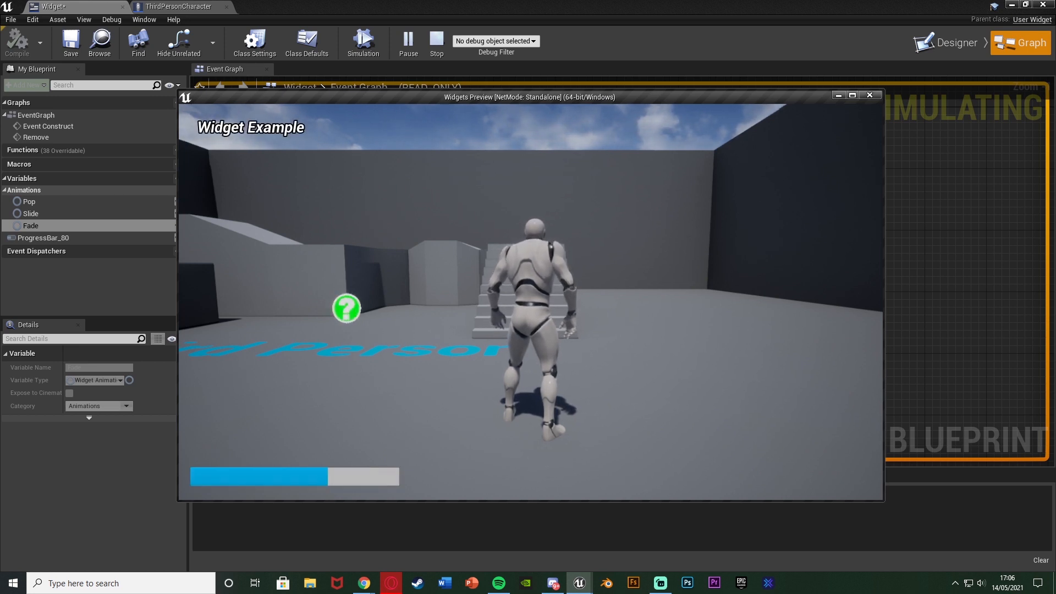
key(2)
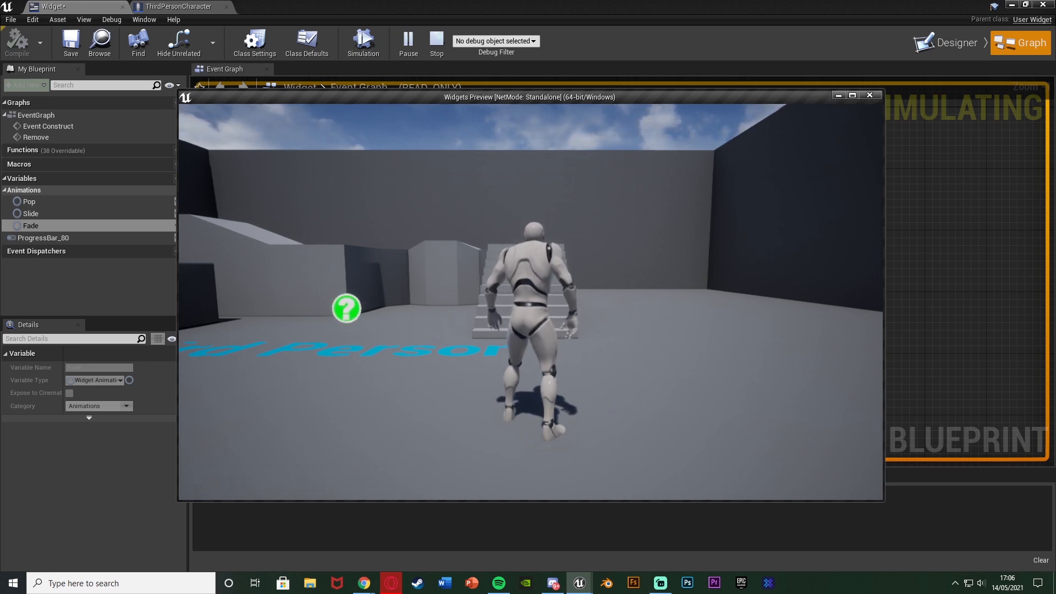
key(1)
key(a)
key(d)
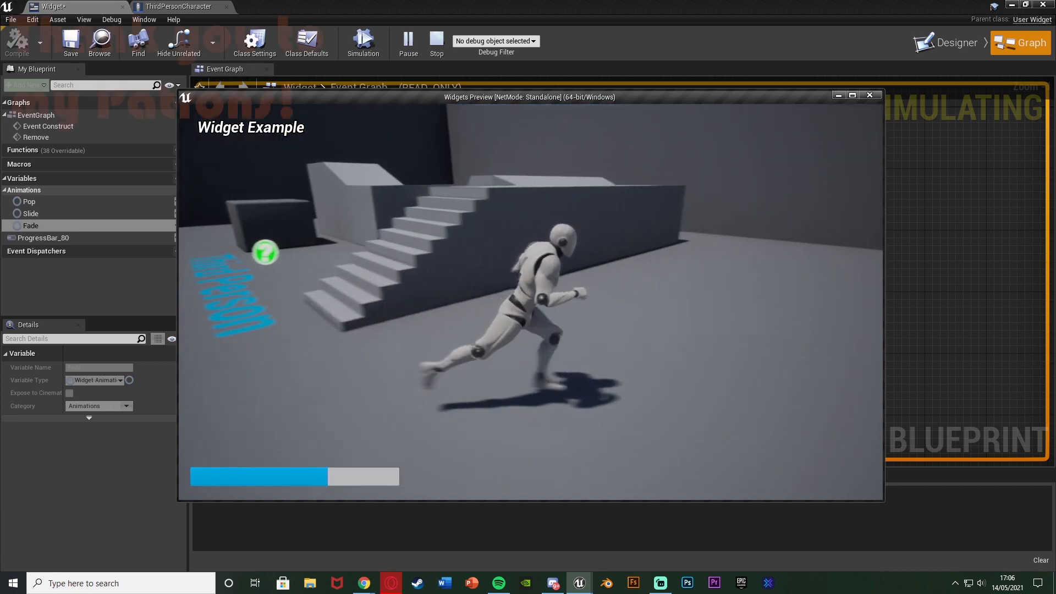
key(s)
key(2)
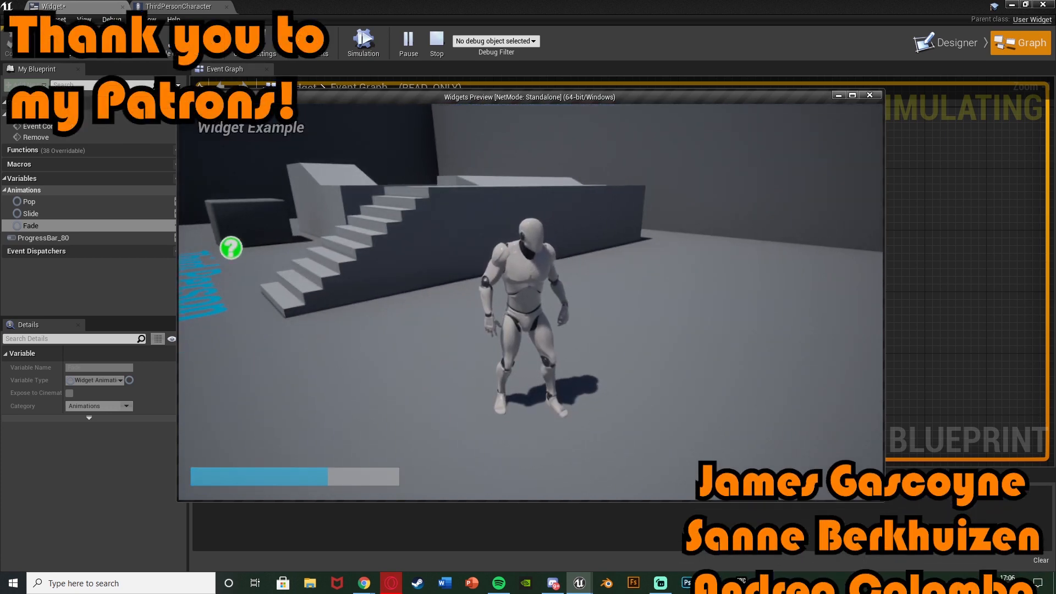
key(a)
key(Escape)
Switch the Play Animation nodes back to the Slide animation and test it by toggling the widget repeatedly in a play session
drag(31, 213, 286, 347)
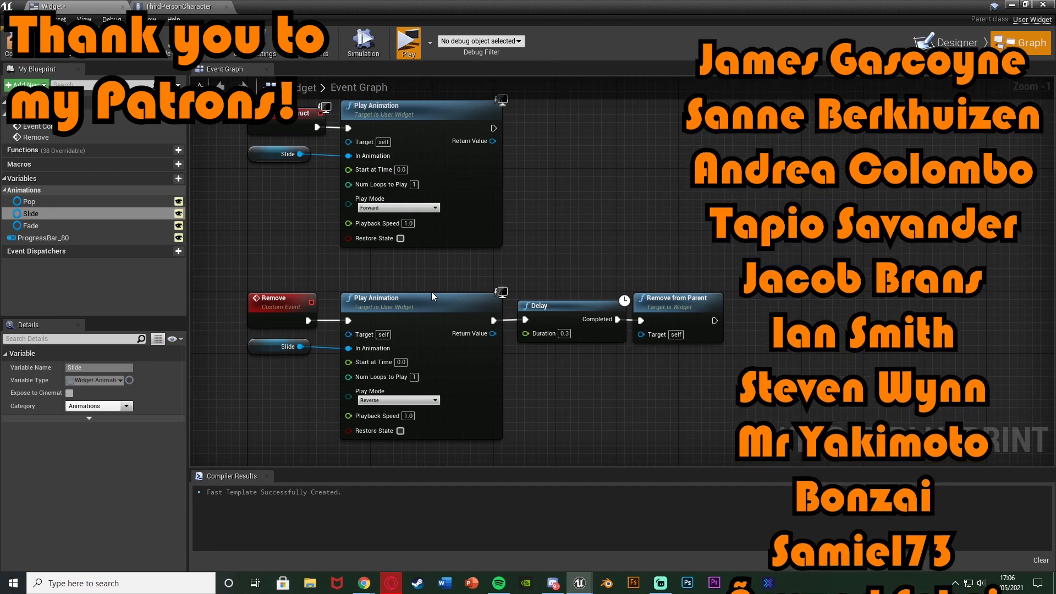
click(409, 41)
key(1)
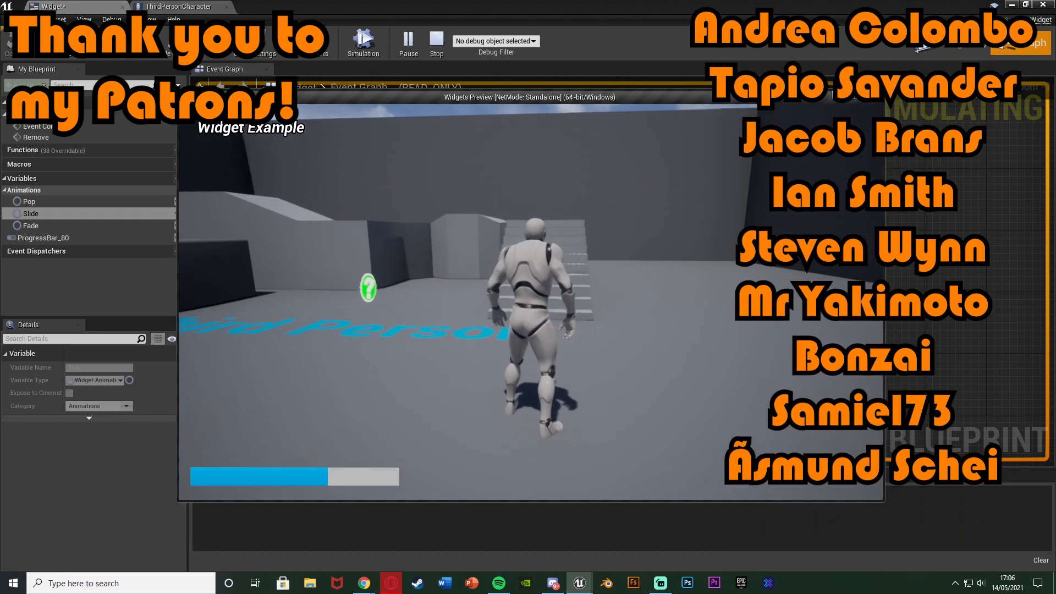
key(1)
key(1)
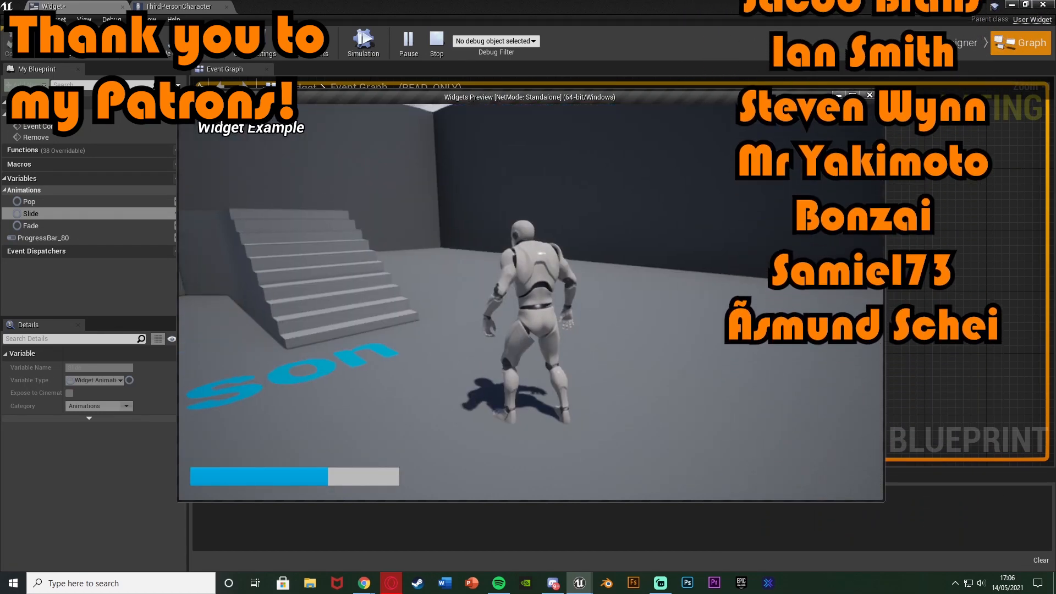
key(1)
key(1)
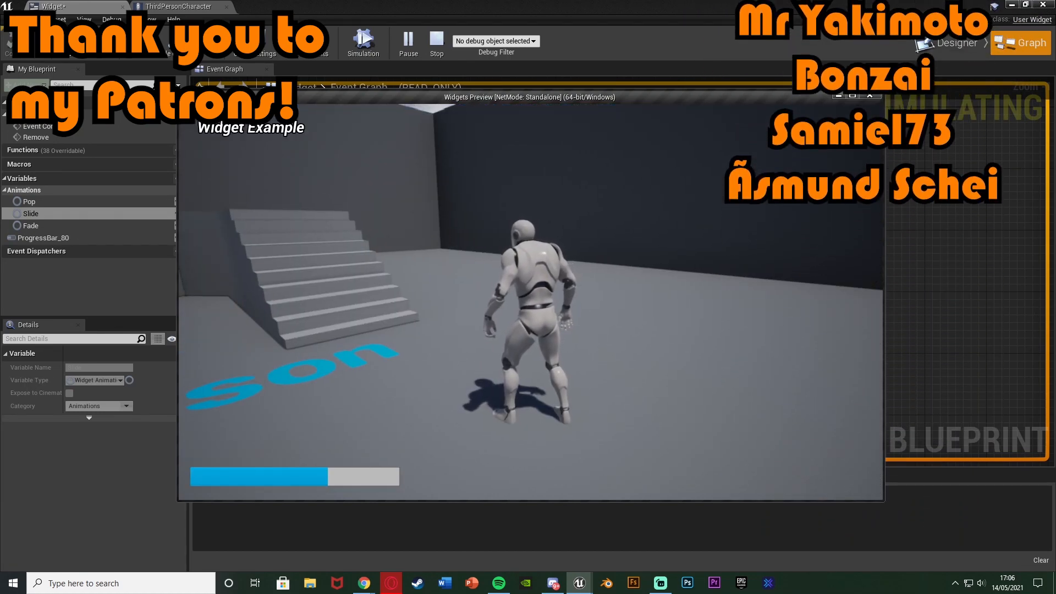
key(d)
key(1)
key(1)
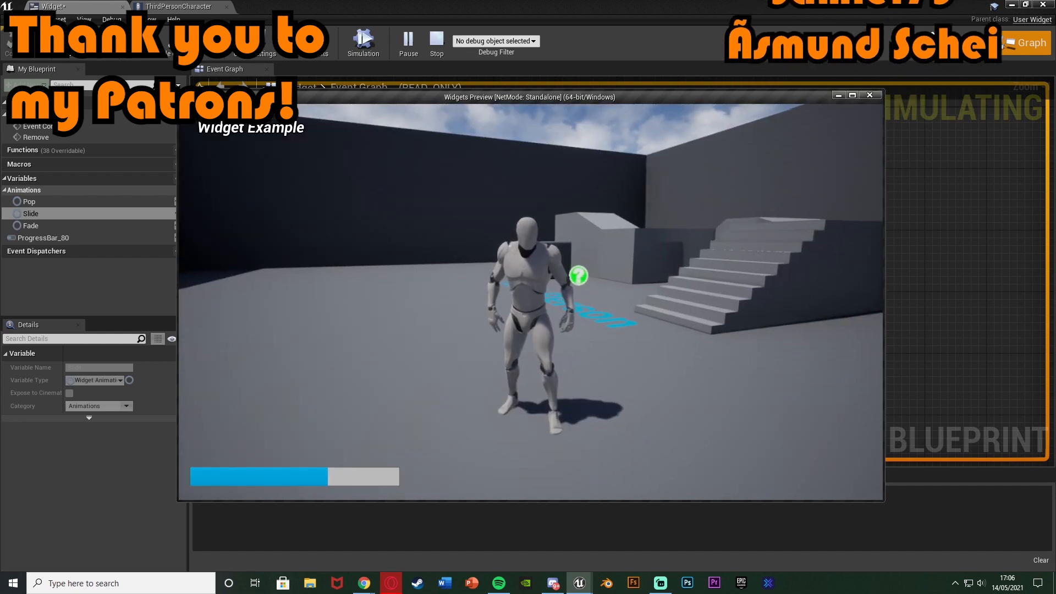